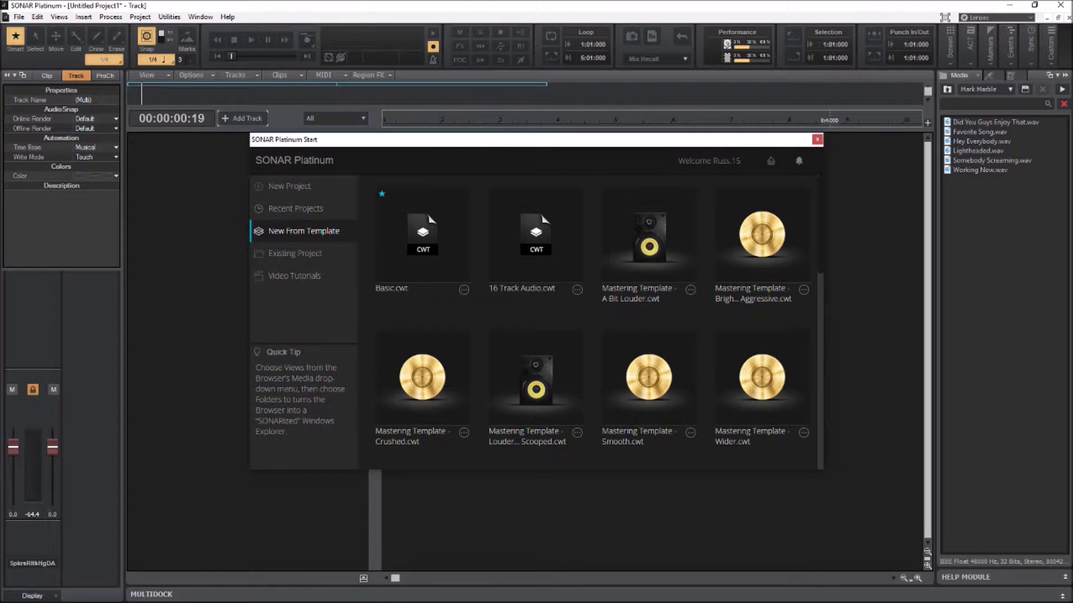
scroll(592, 324, down, 1)
scroll(592, 323, down, 6)
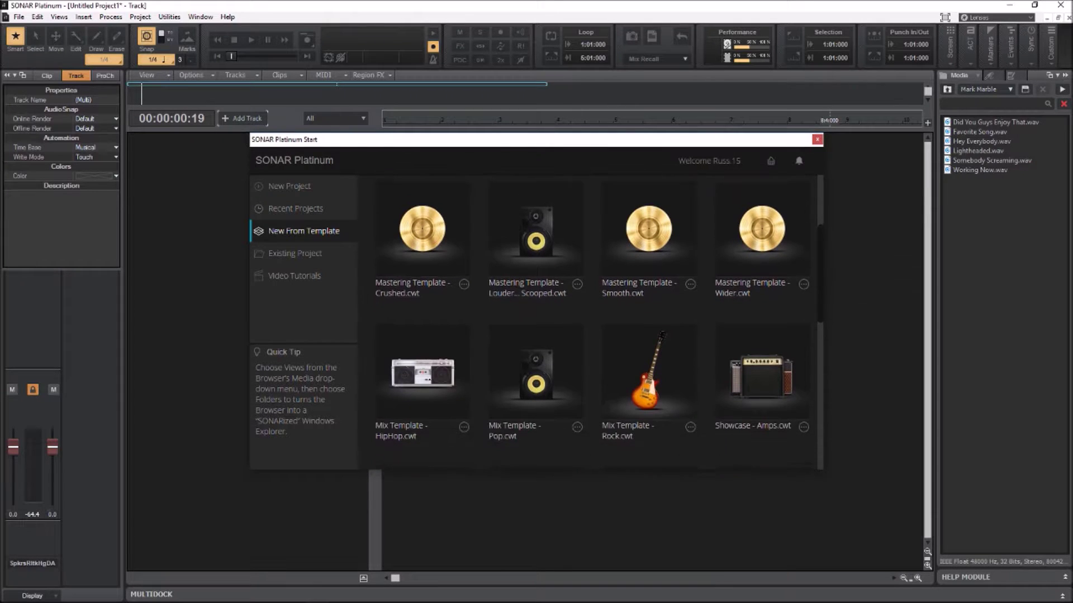
scroll(592, 323, down, 4)
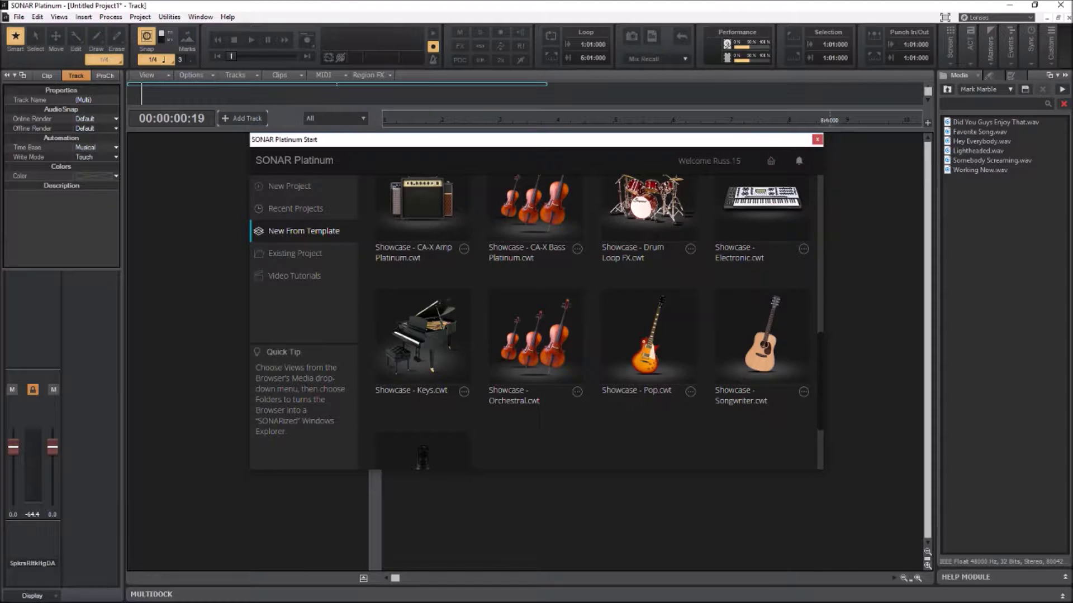
scroll(593, 323, down, 2)
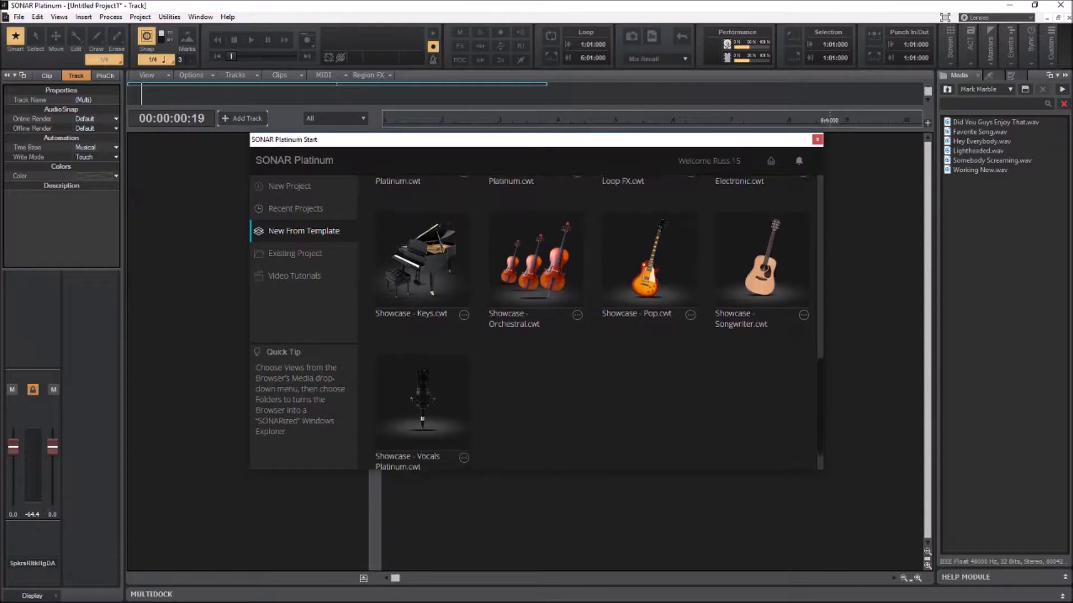
scroll(592, 323, down, 1)
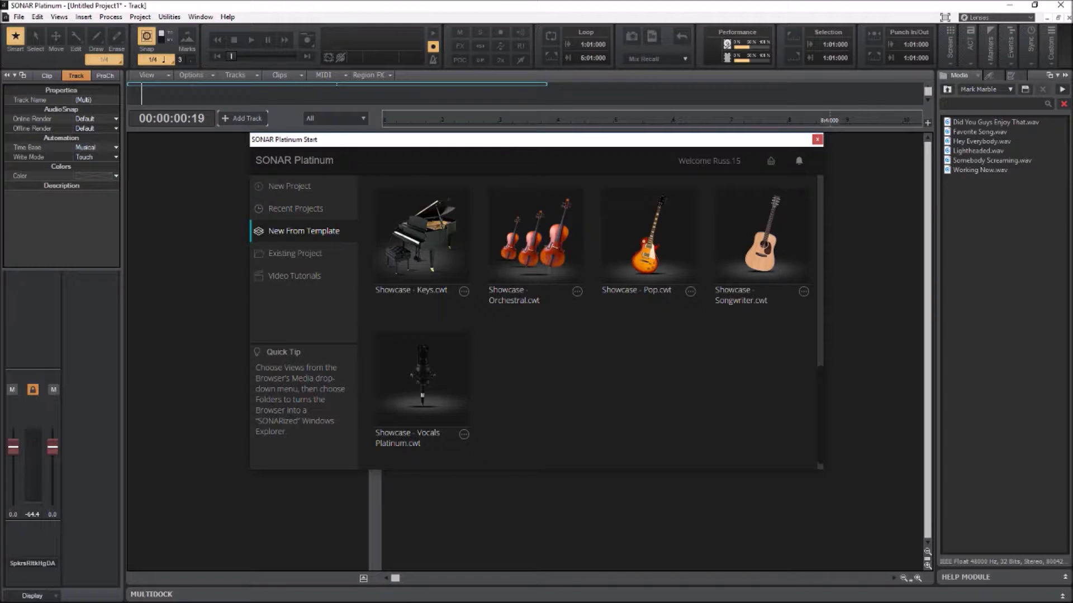
scroll(649, 234, up, 5)
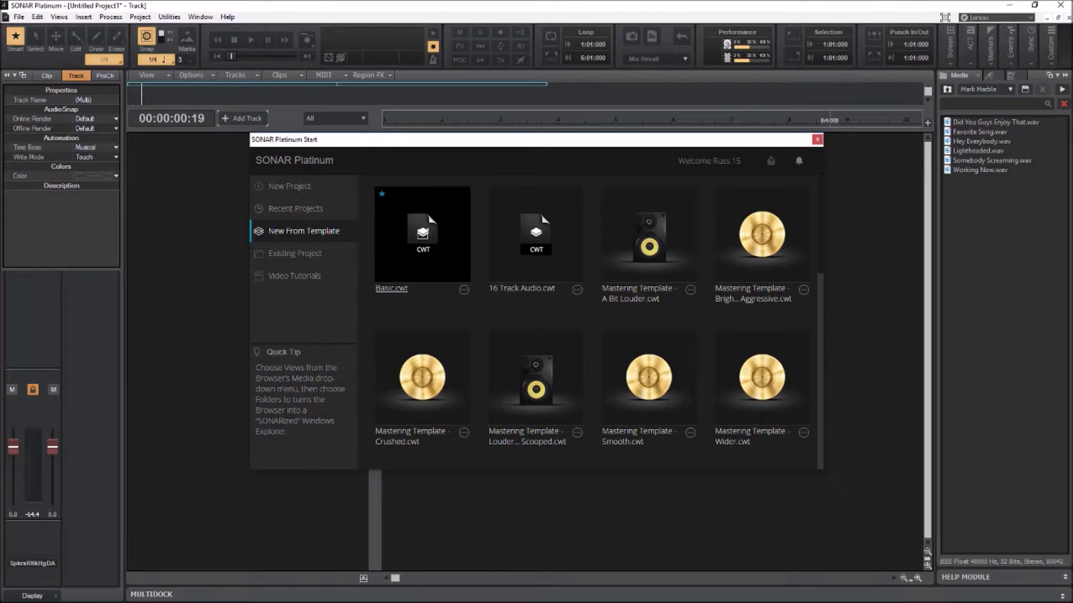
click(423, 235)
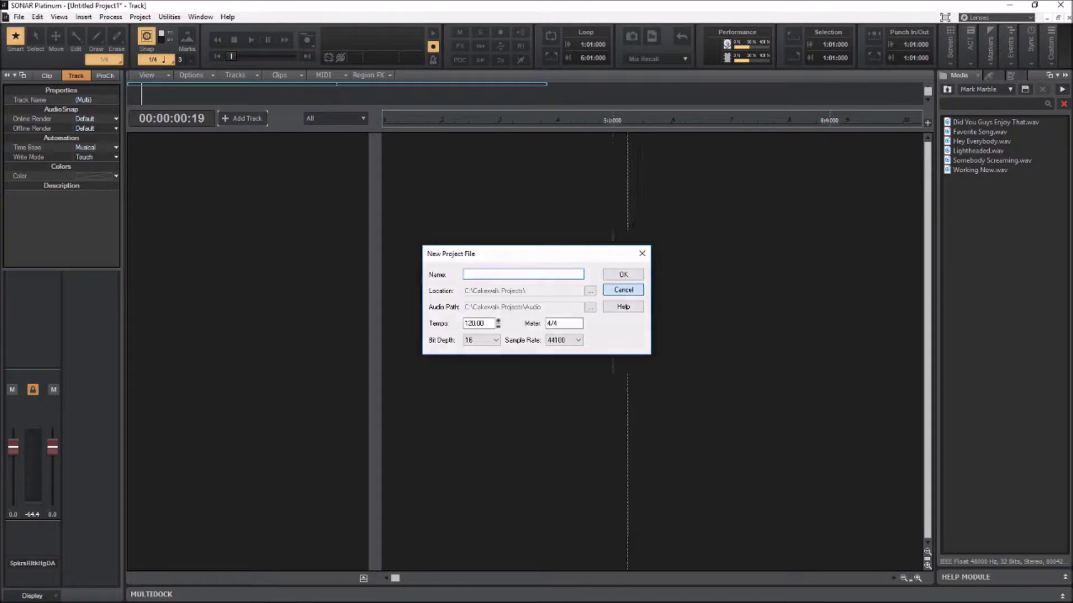
Cancel the New Project File dialog for Basic.cwt to return to the empty Untitled Project1.
click(623, 290)
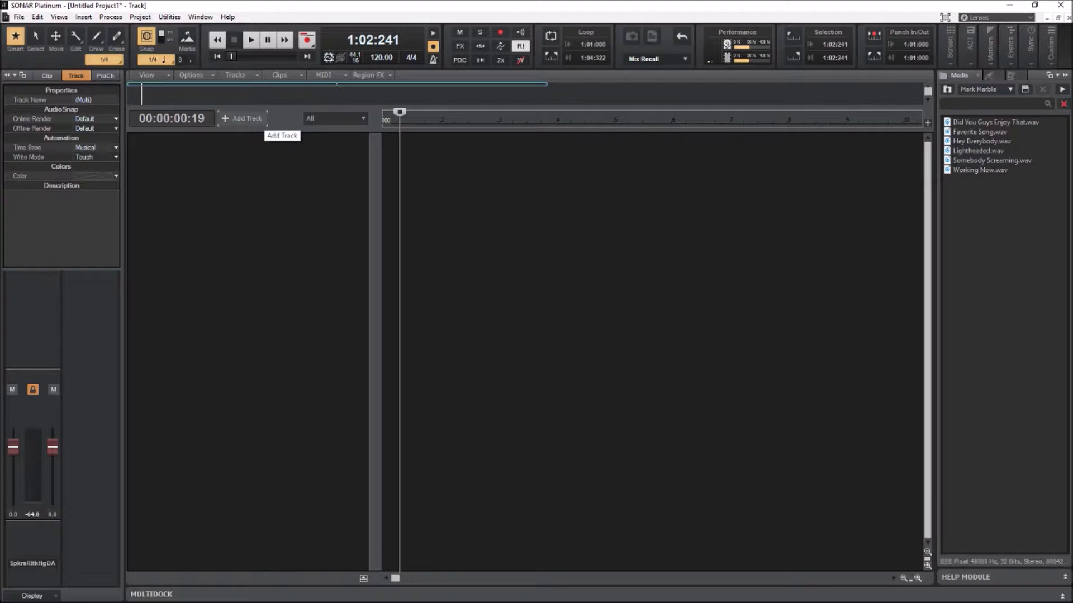
click(241, 117)
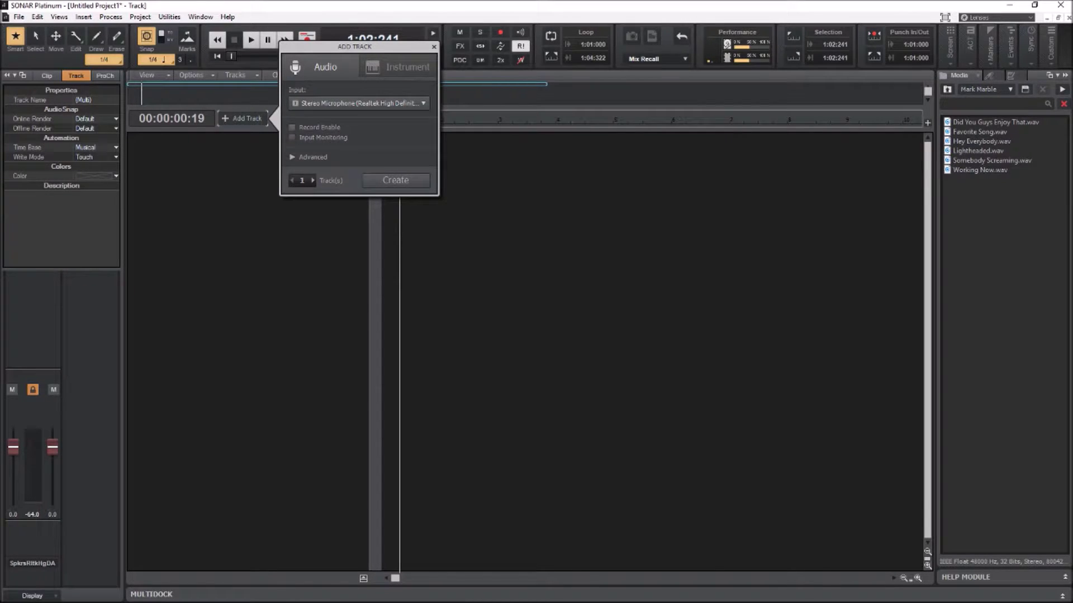
click(397, 67)
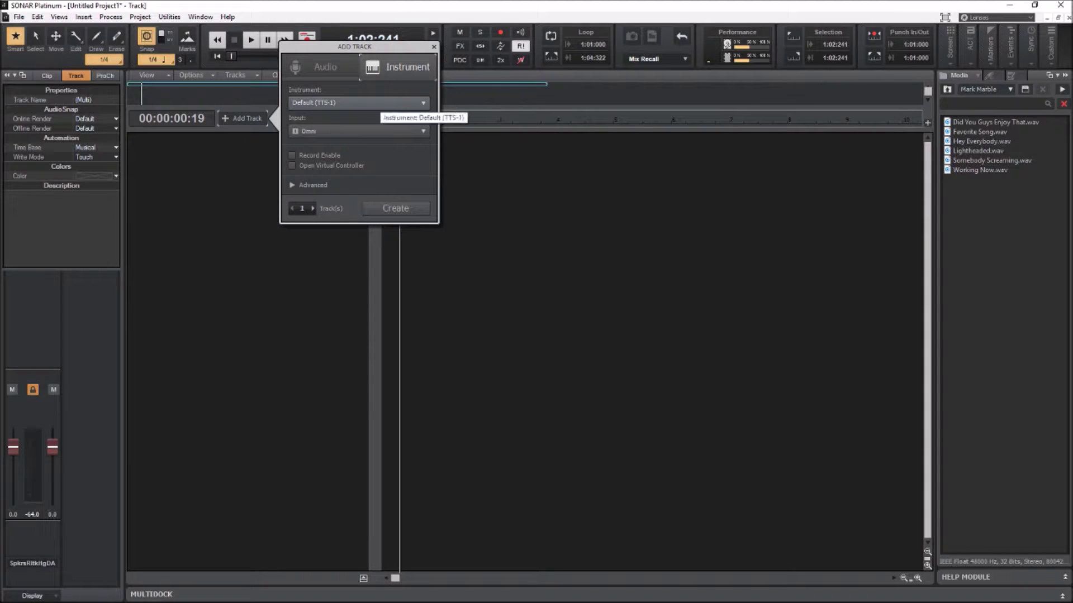
click(380, 103)
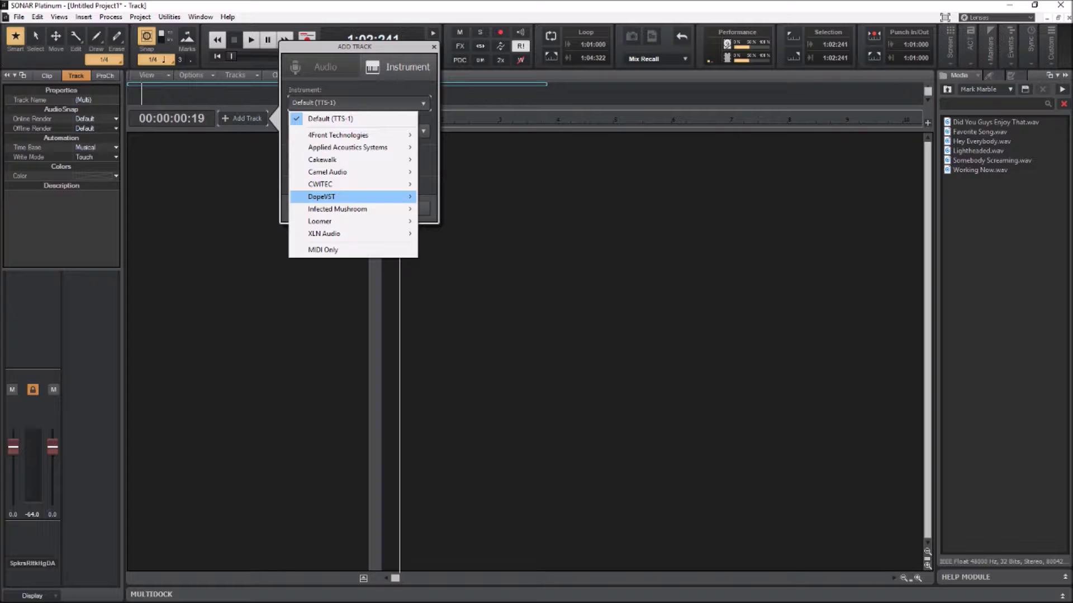
key(Escape)
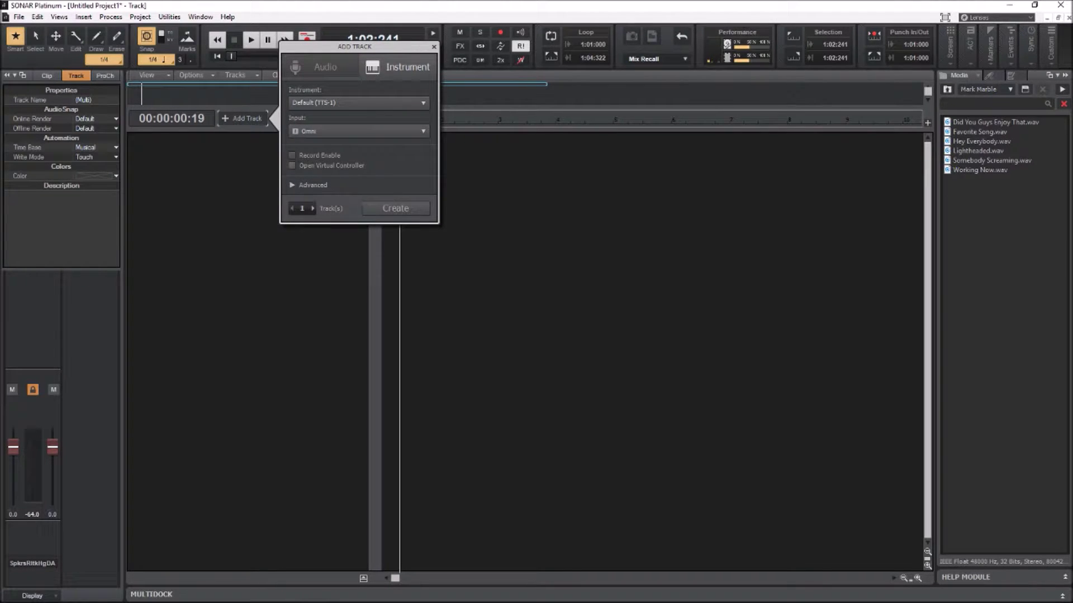
click(292, 185)
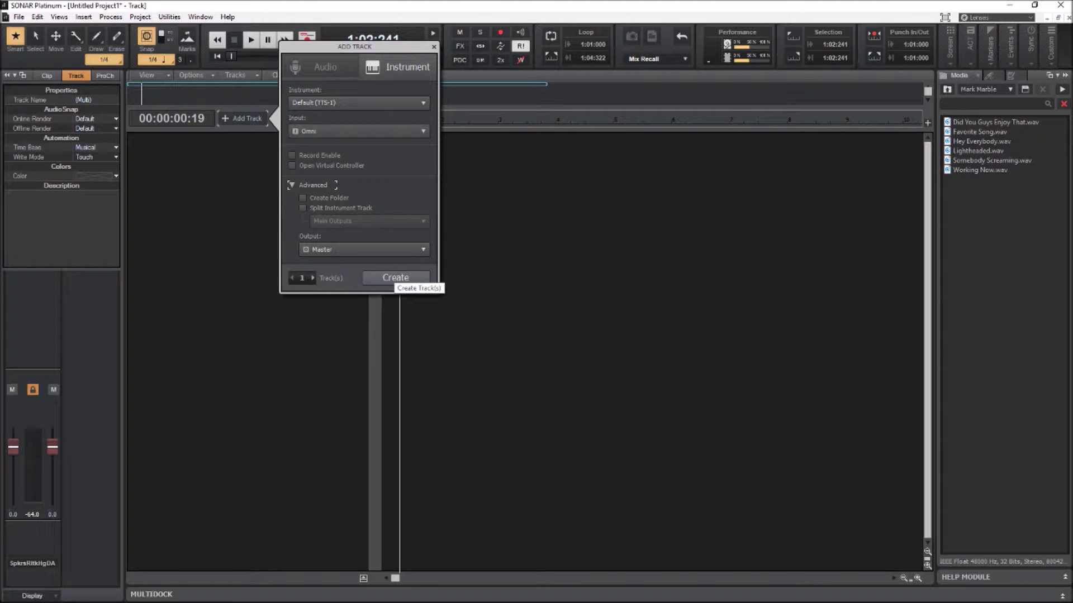
click(325, 67)
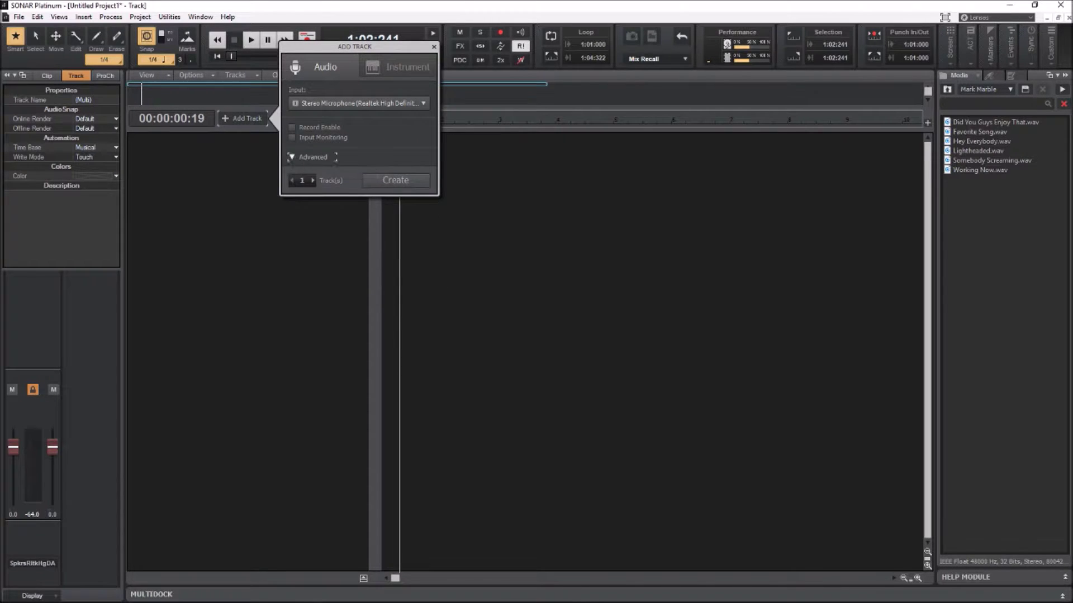
click(312, 157)
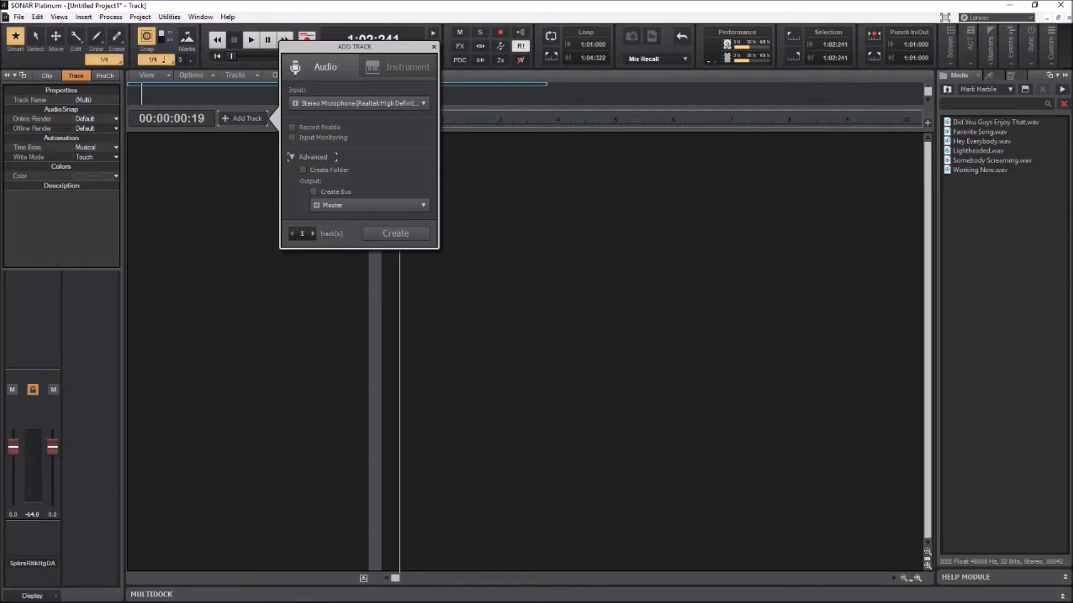
key(Escape)
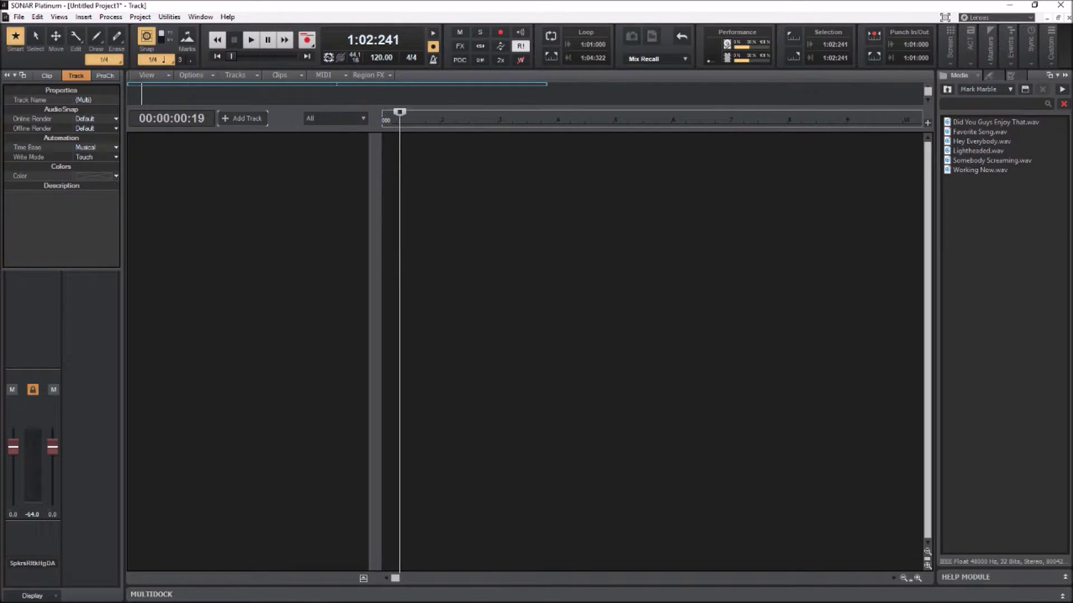
Insert audio Track 1 and MIDI Track 2 from the track pane menu, and select Track 1.
right_click(252, 196)
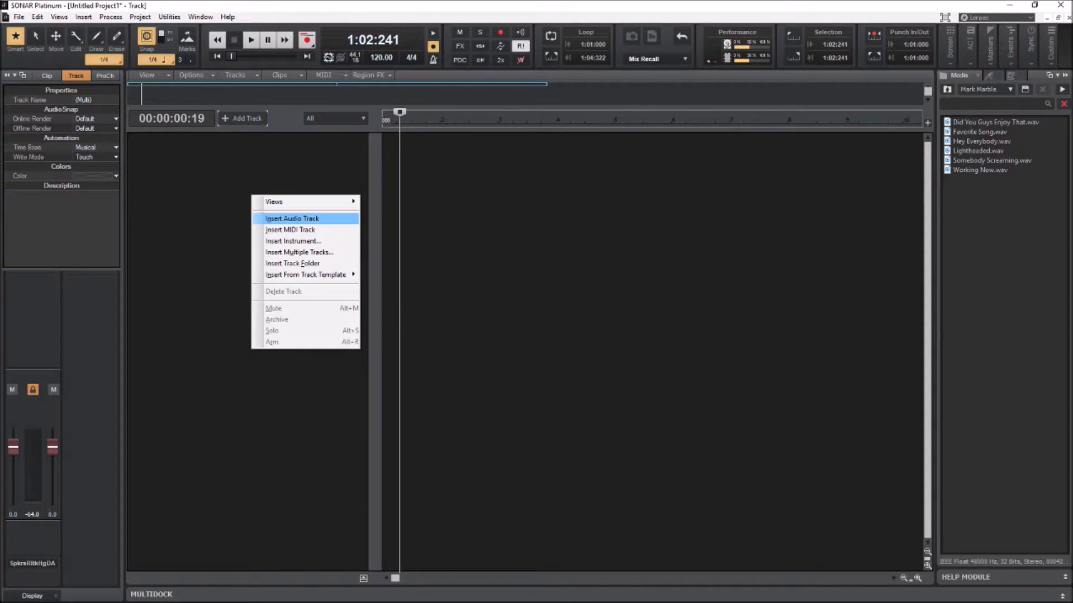
key(Return)
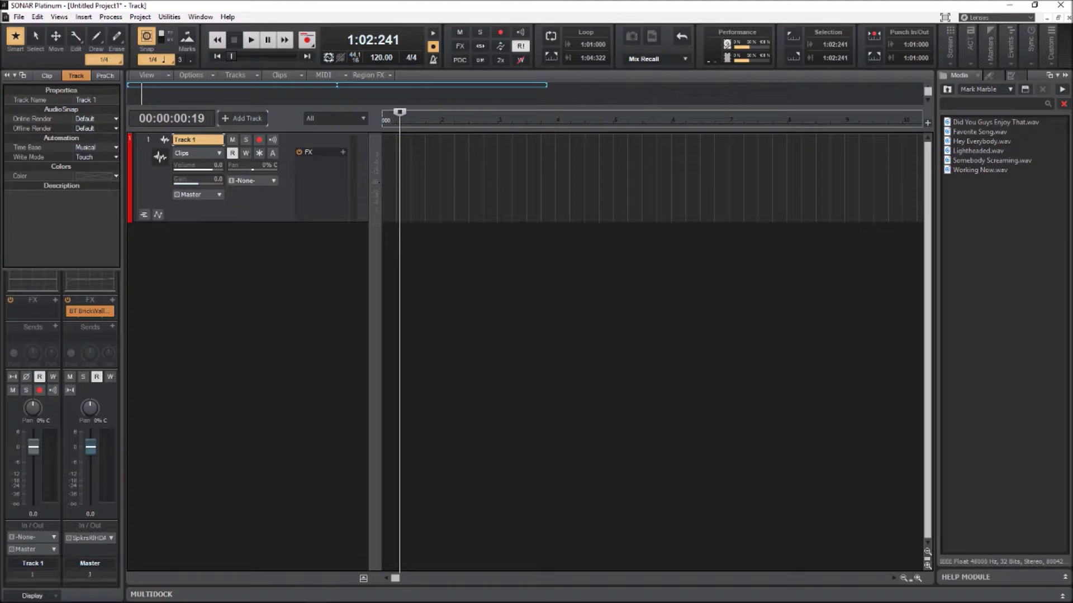
right_click(241, 253)
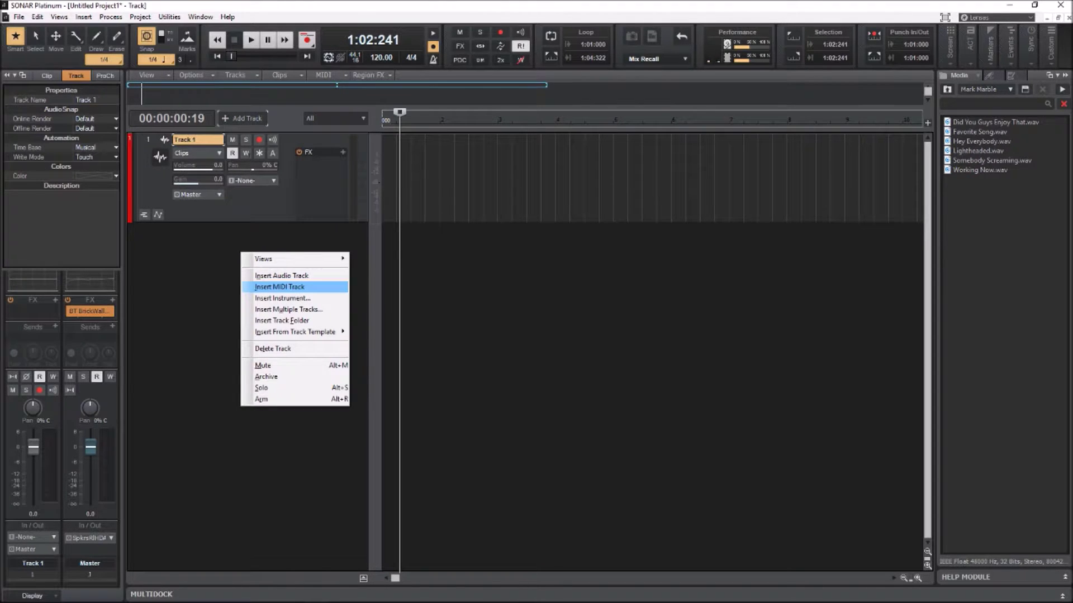
key(Return)
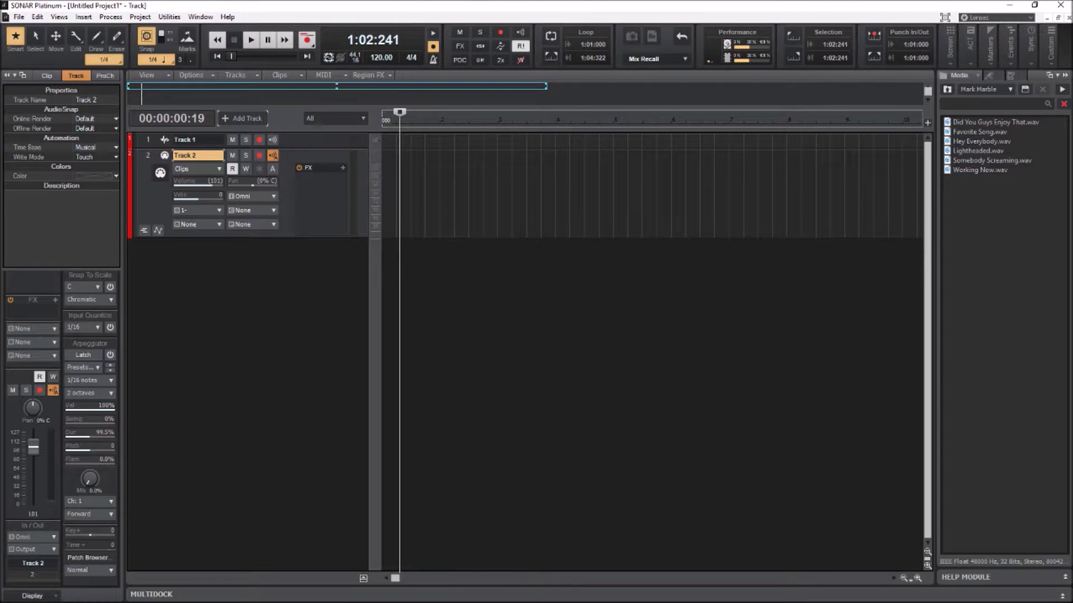
click(184, 140)
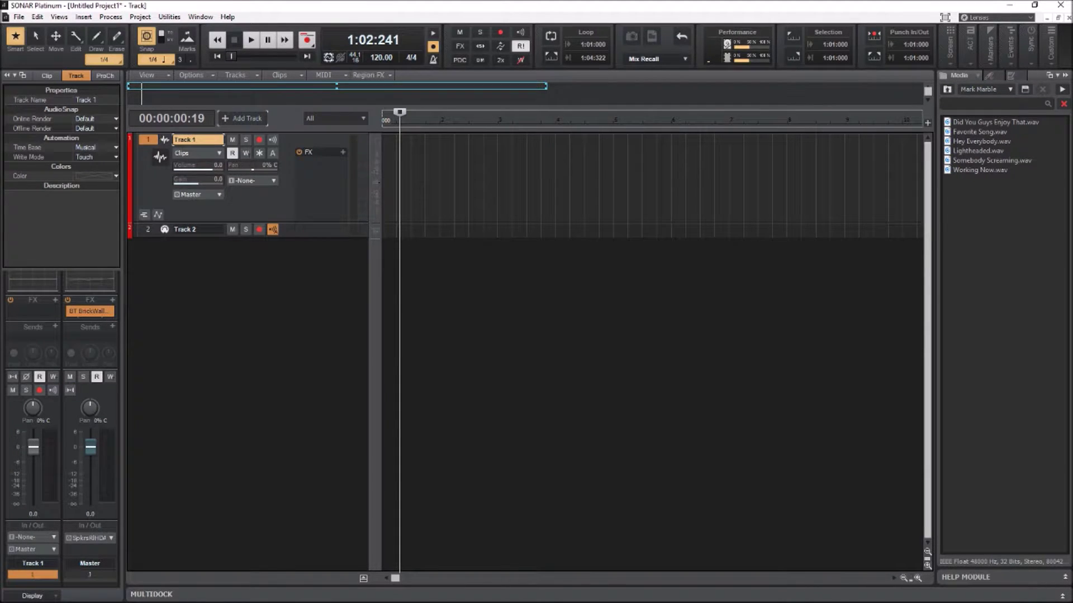
Insert the Manipulator soft synth (Uncategorized) into Track 1's FX rack.
right_click(326, 173)
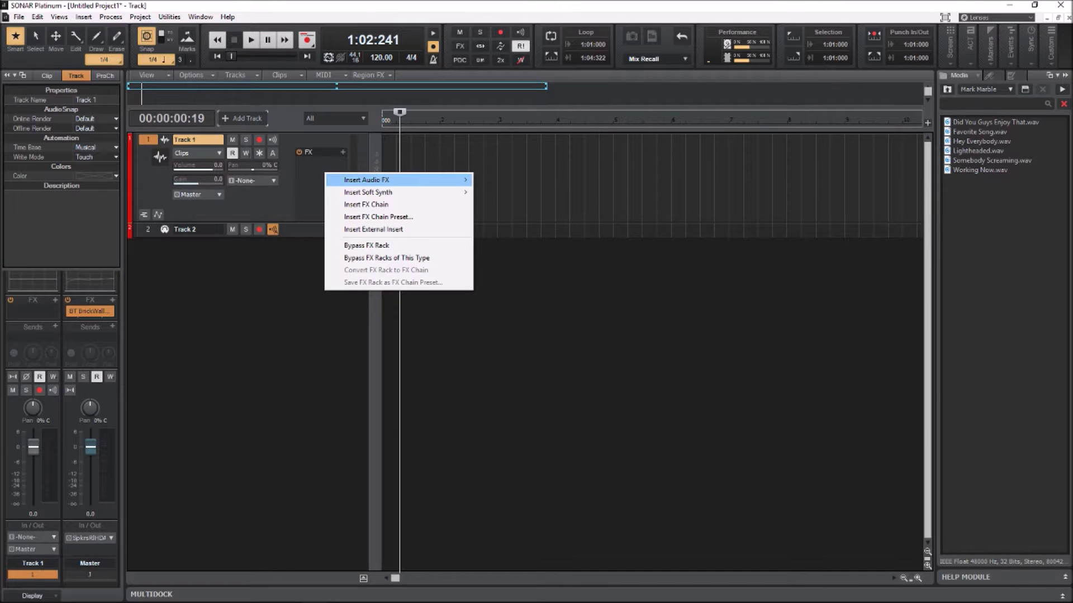
mouse_move(369, 180)
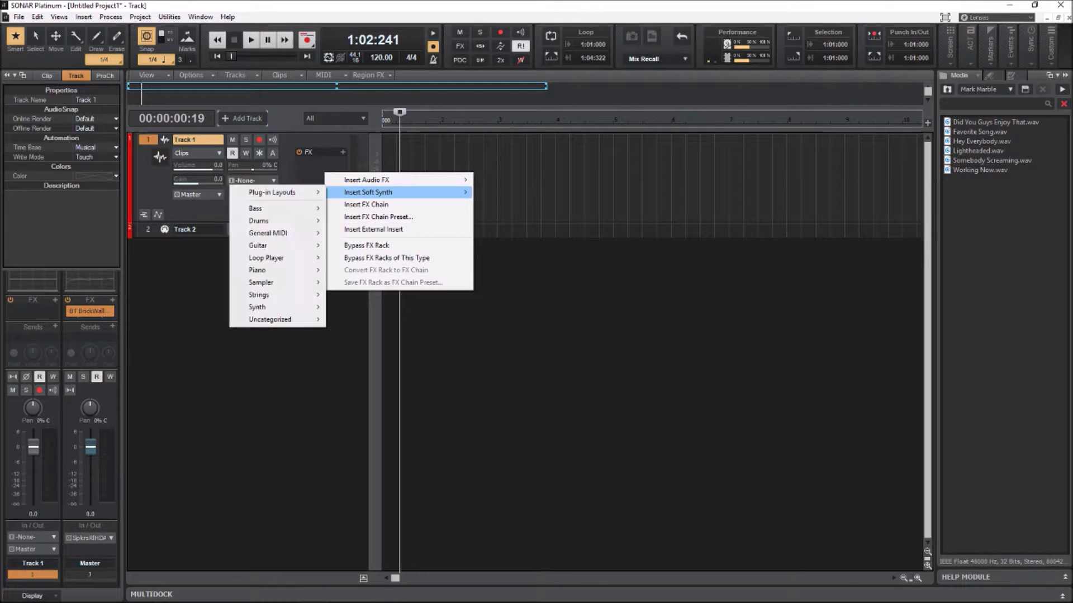
mouse_move(270, 320)
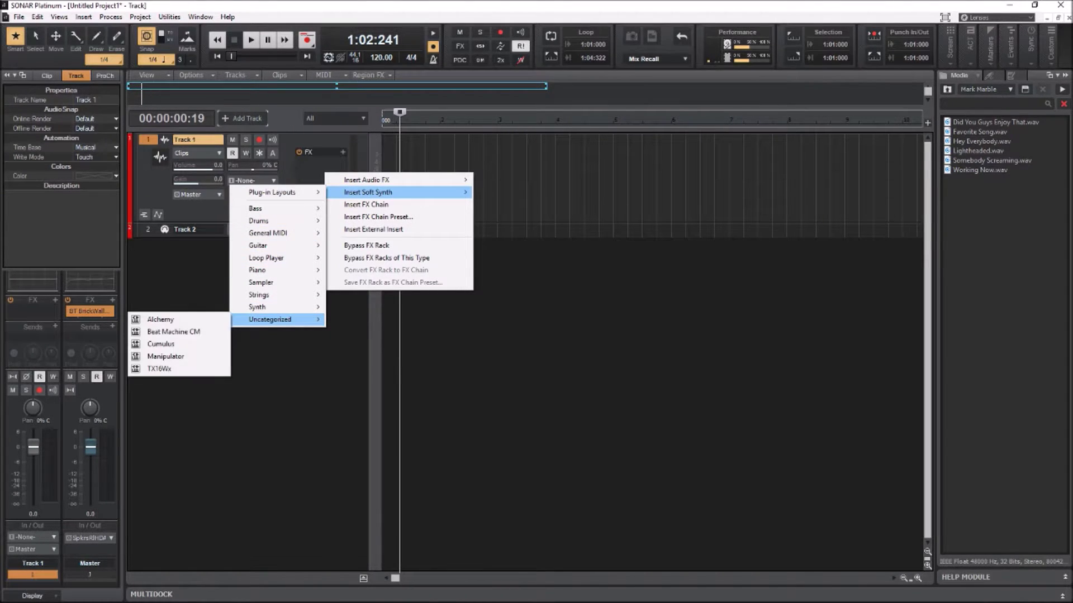
click(166, 357)
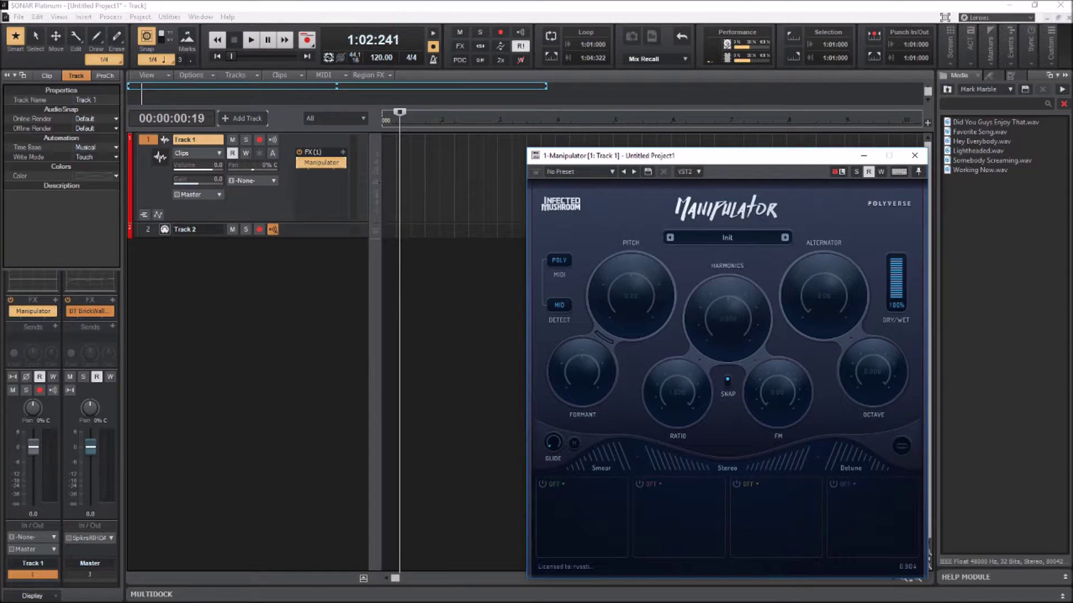
Route Track 2's output to 1-Manipulator 1 and move the synth window up-left.
click(198, 229)
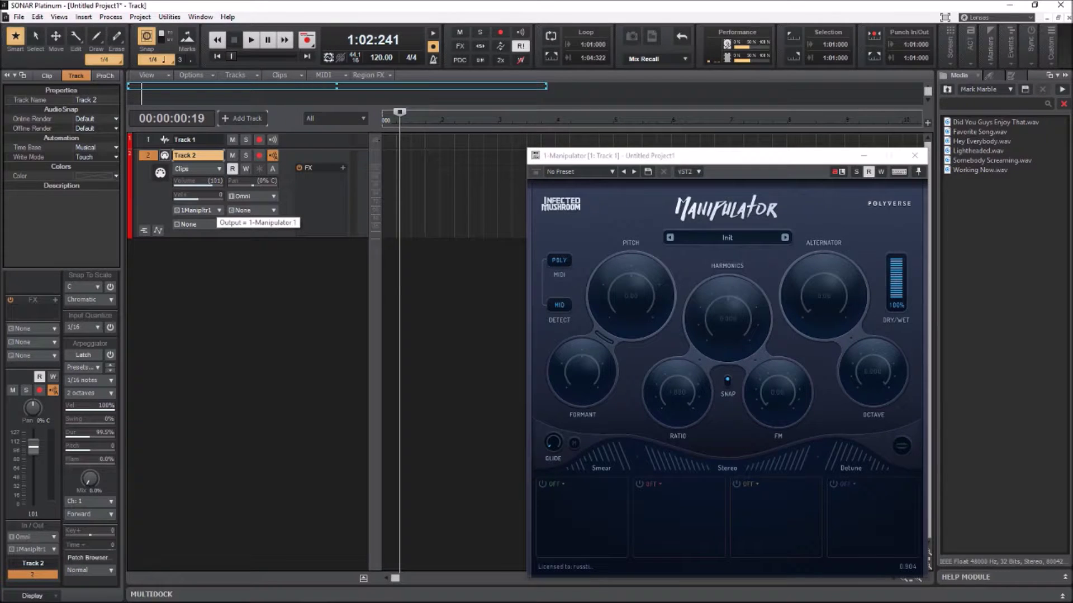
click(215, 210)
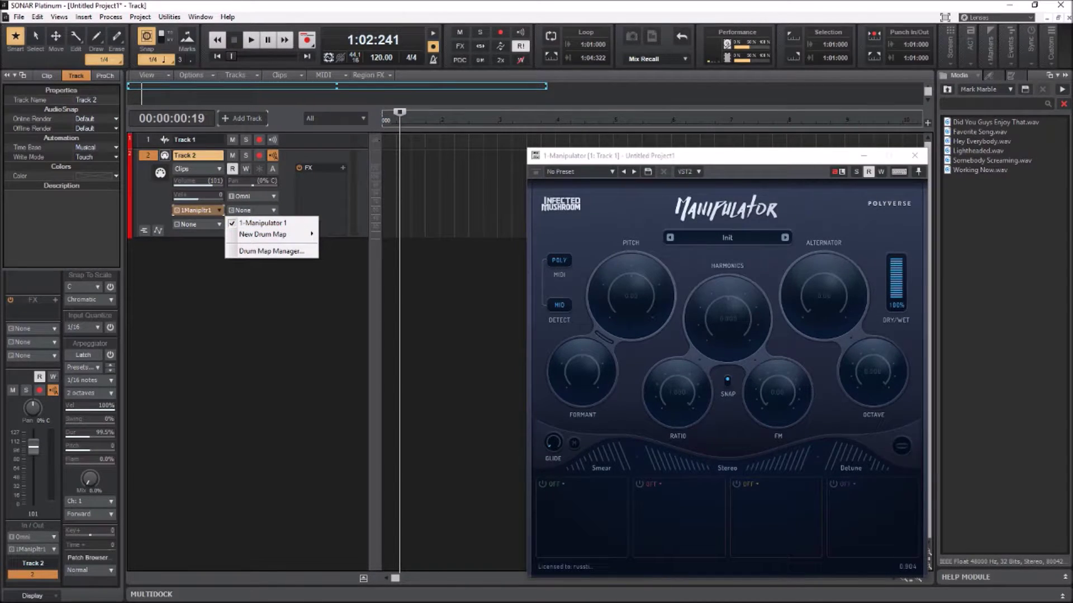
click(754, 156)
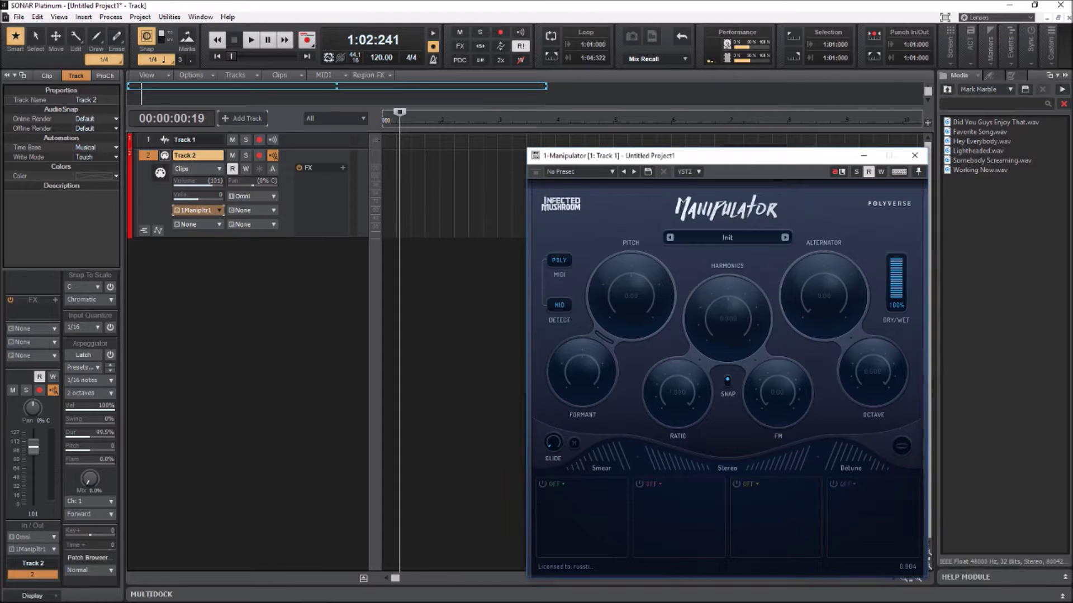
drag(754, 155, 628, 113)
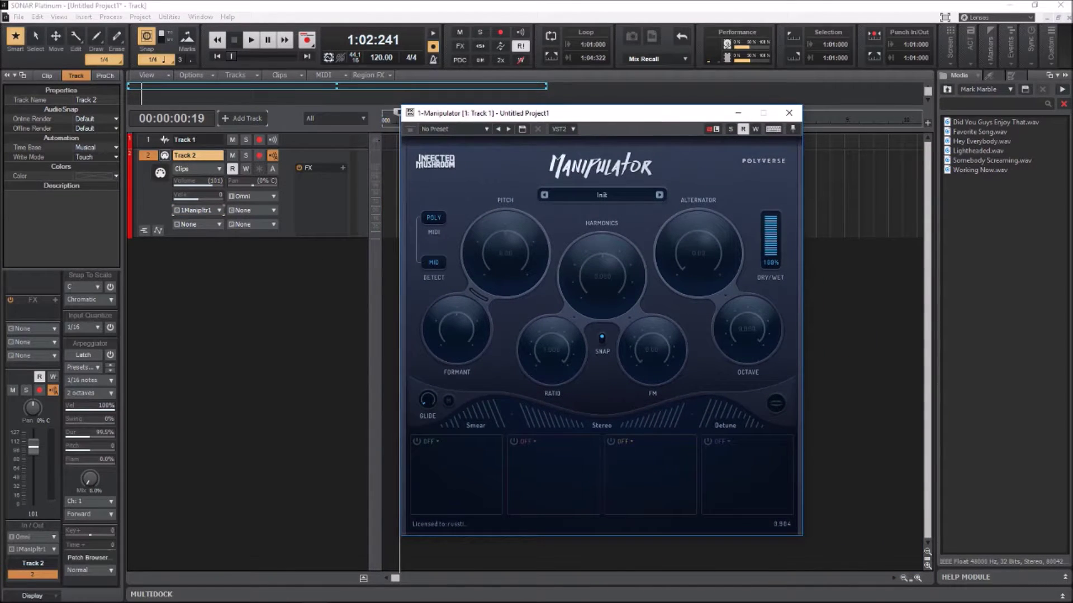
Link the Manipulator's Pitch and Ratio knobs to MIDI controllers with Detect MidiCC.
mouse_move(456, 329)
right_click(464, 332)
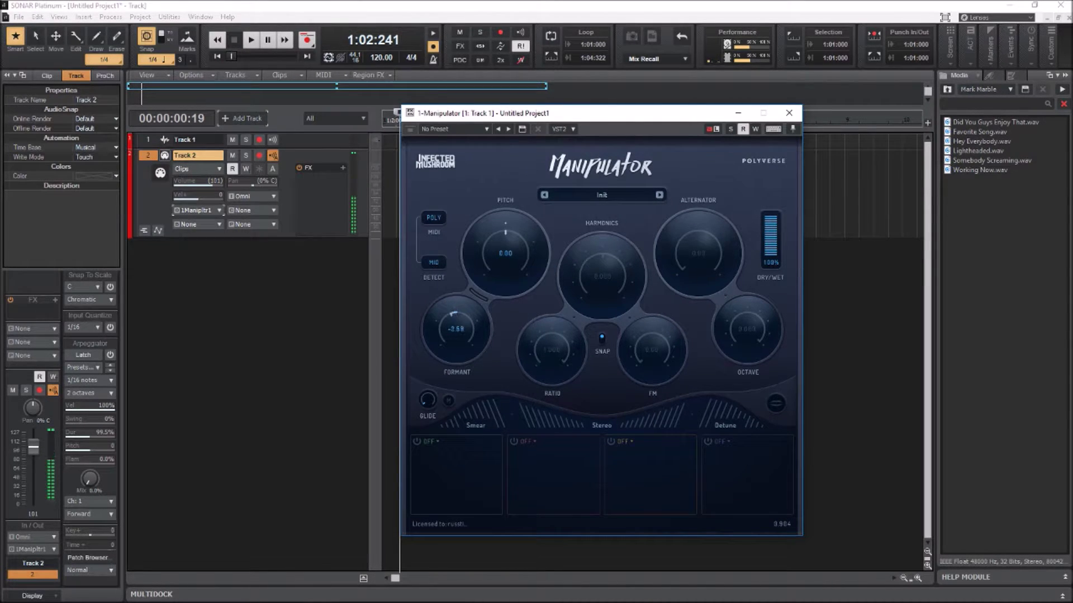
right_click(507, 272)
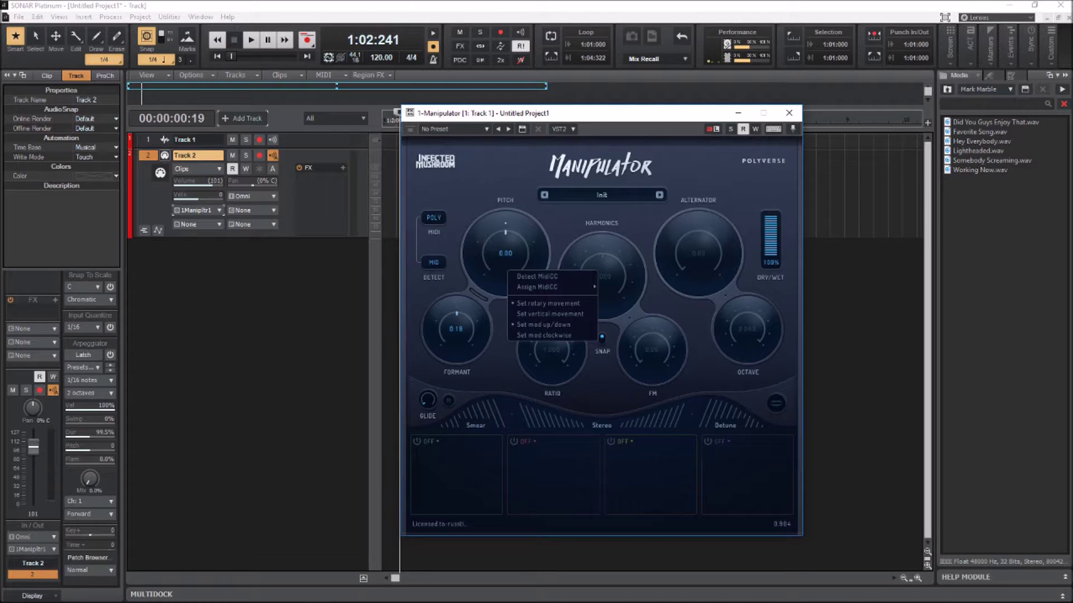
click(537, 276)
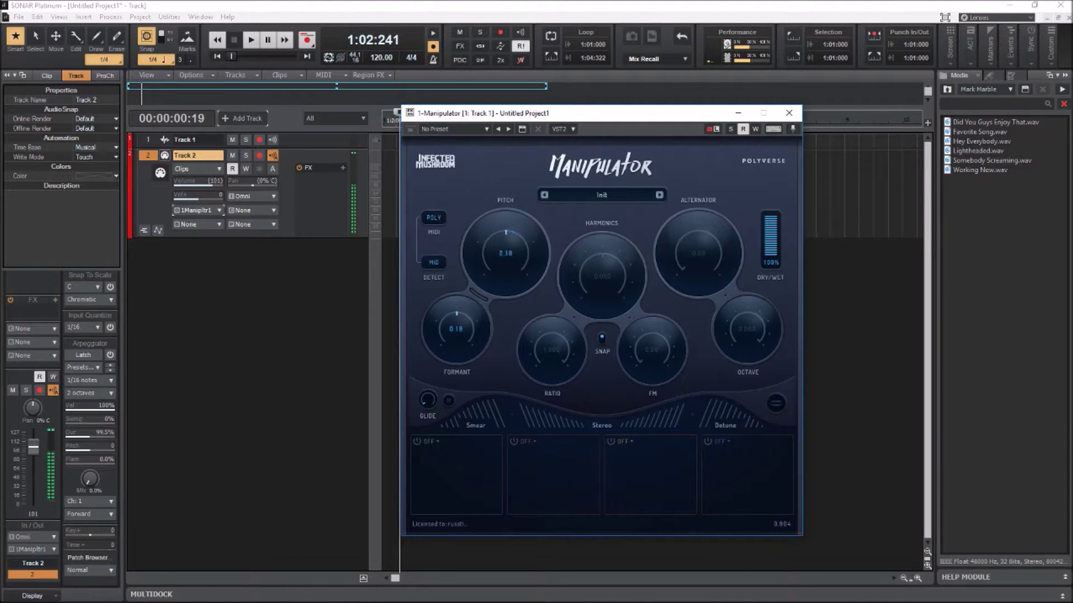
right_click(551, 341)
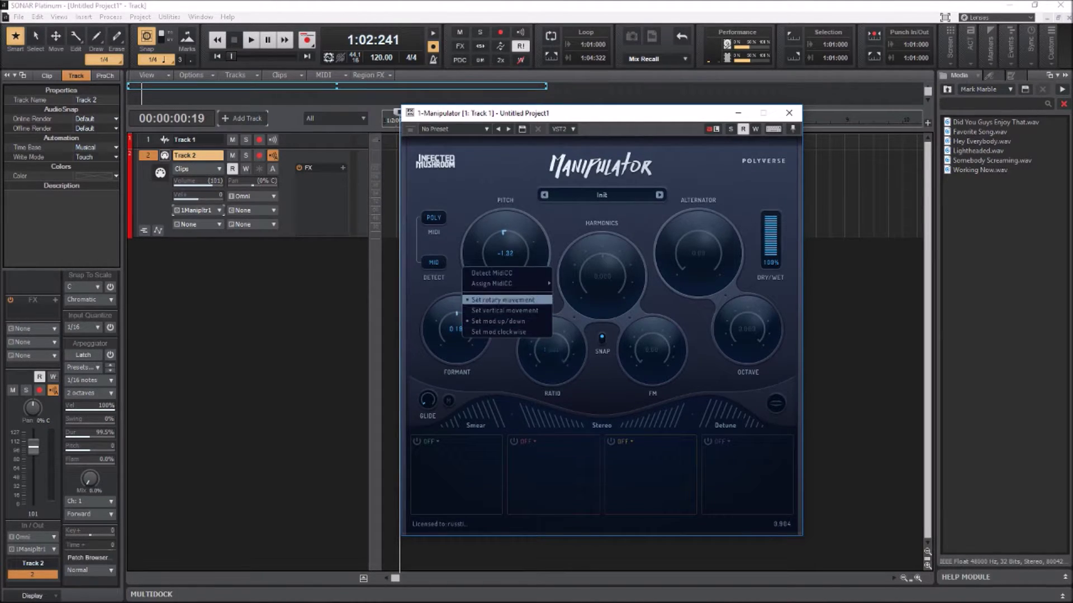
click(536, 273)
right_click(508, 267)
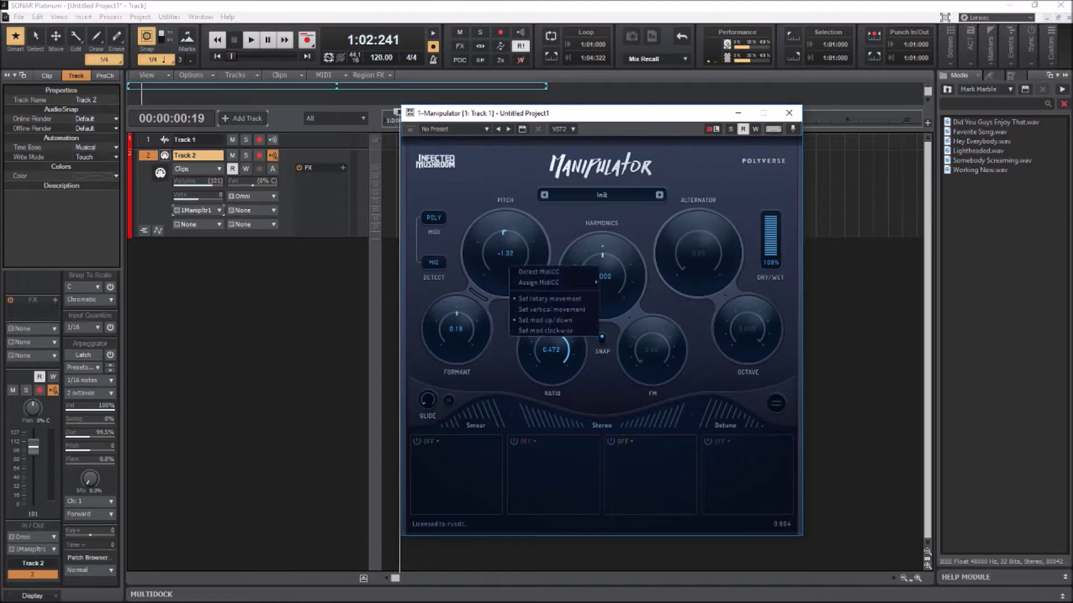
click(520, 272)
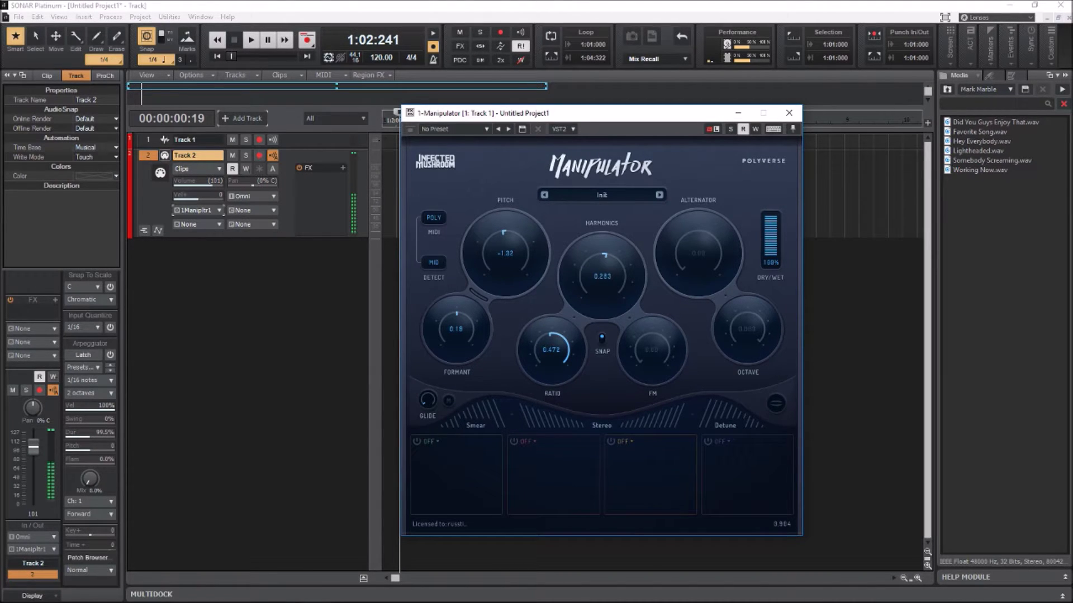
Link the Harmonics, FM and Alternator knobs to MIDI controllers with Detect MidiCC.
right_click(554, 269)
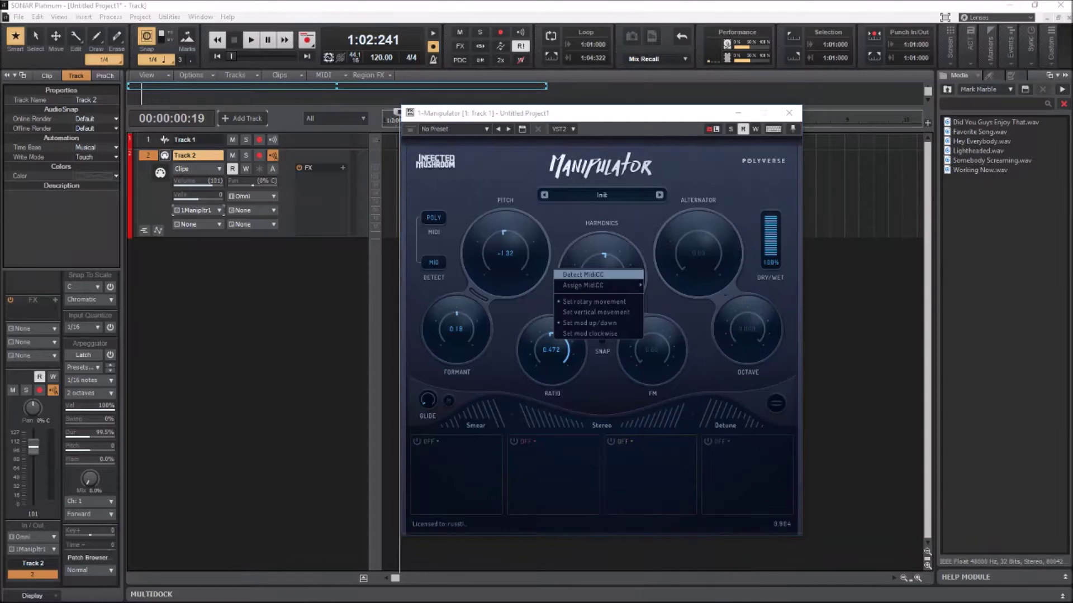
click(582, 274)
right_click(604, 256)
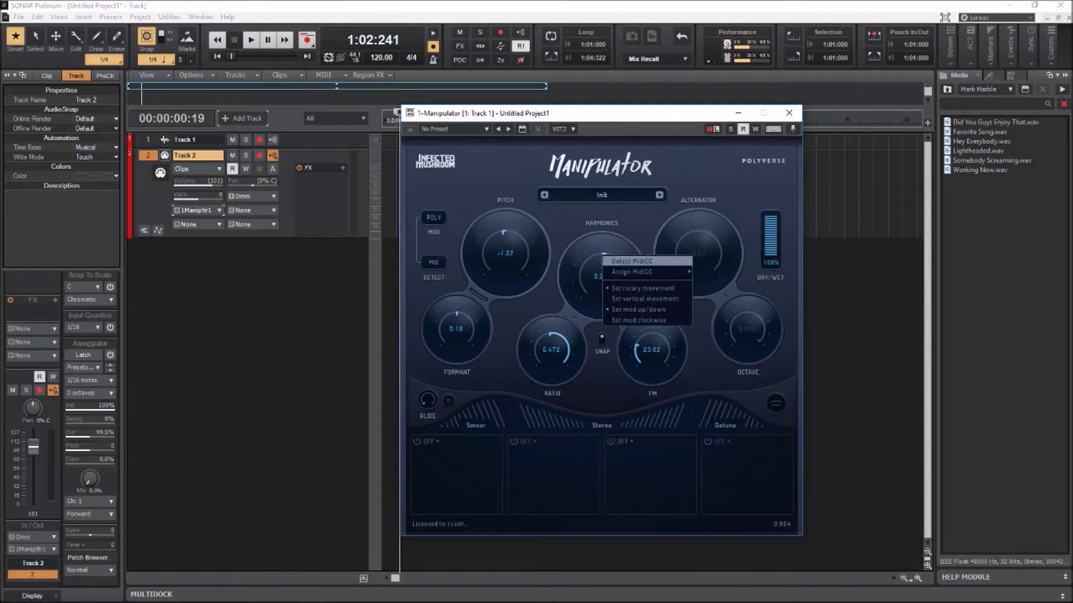
click(620, 260)
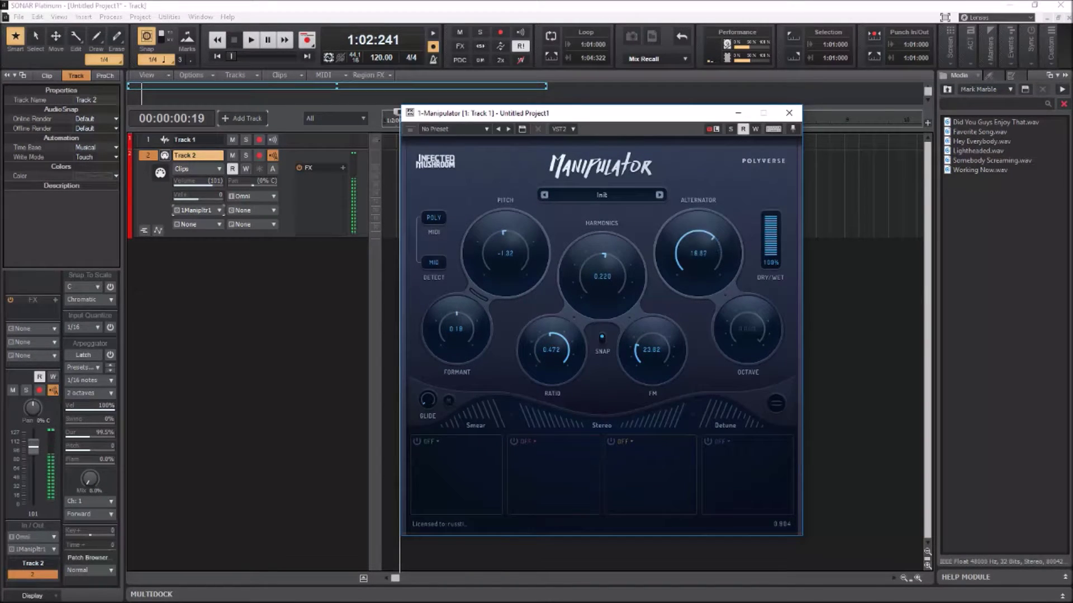
right_click(662, 255)
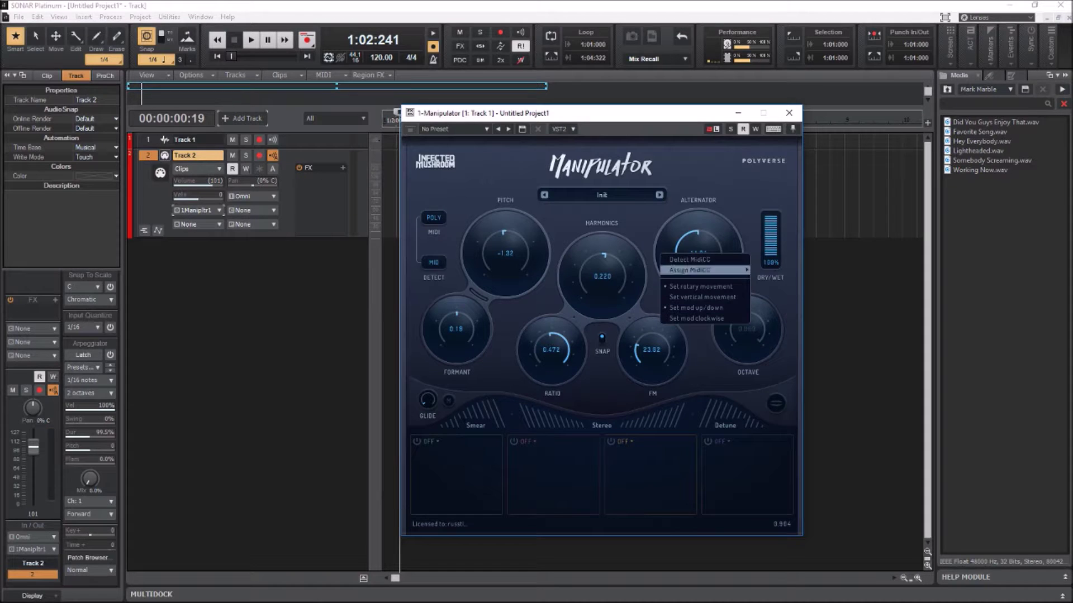
mouse_move(690, 270)
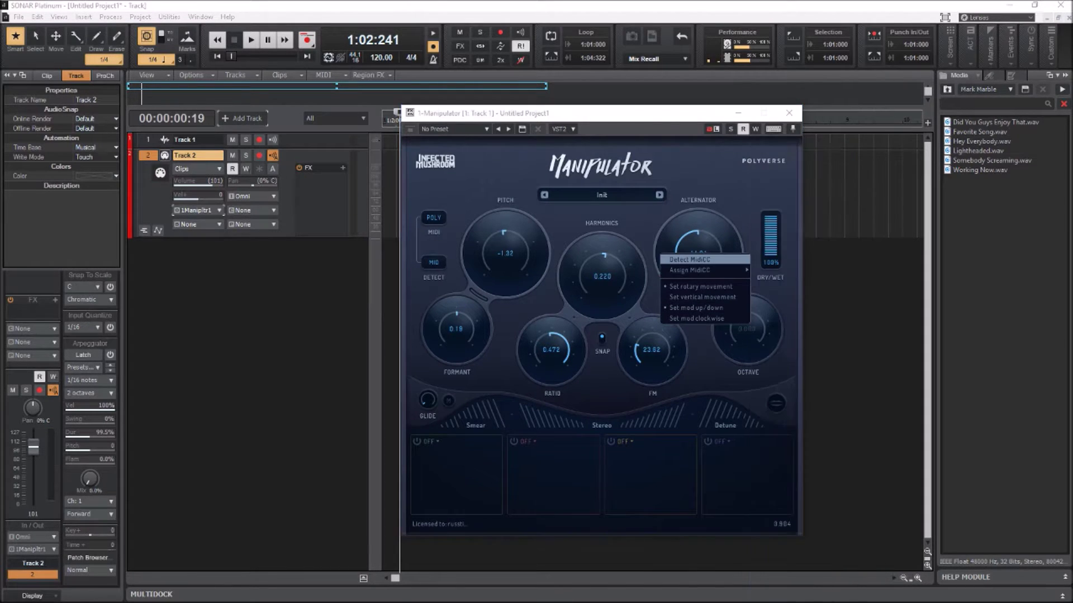
click(689, 259)
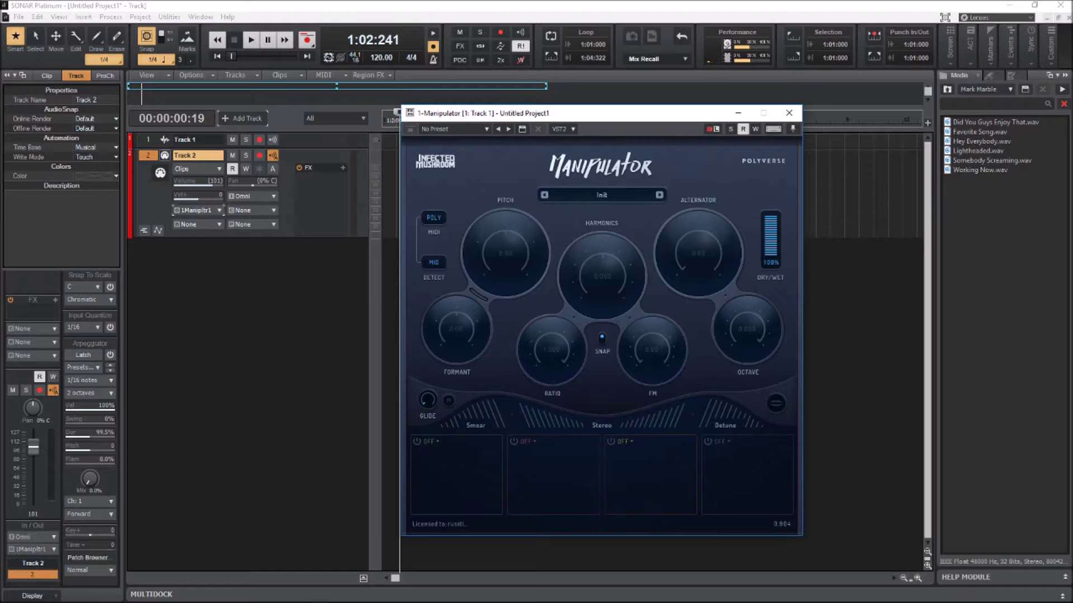
Close the synth window and move the tracks into a new track folder named Manipulator.
click(788, 112)
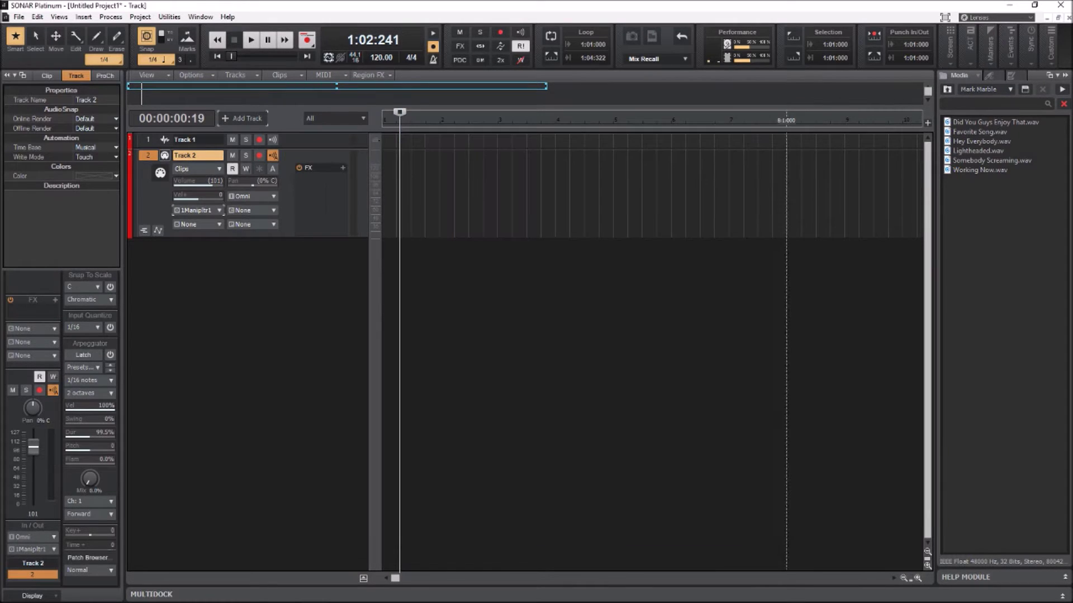
ctrl+click(148, 140)
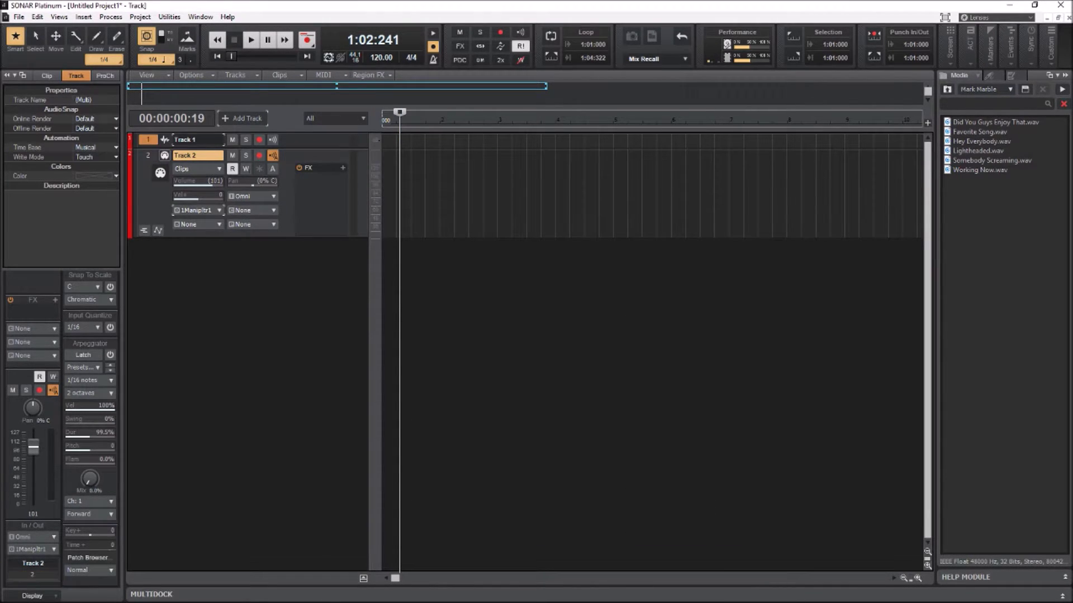
right_click(150, 140)
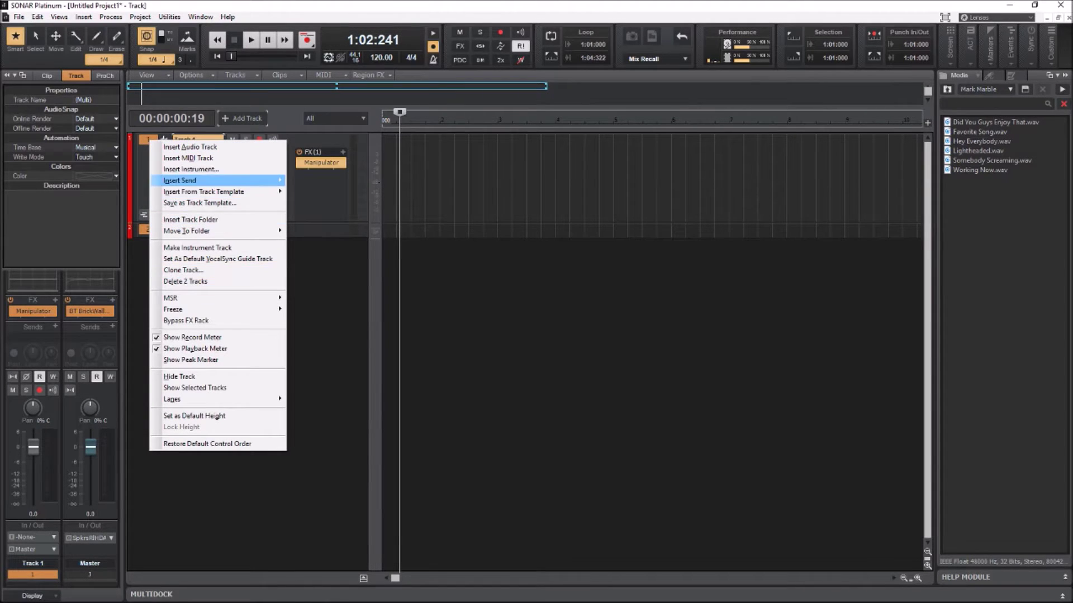
mouse_move(190, 231)
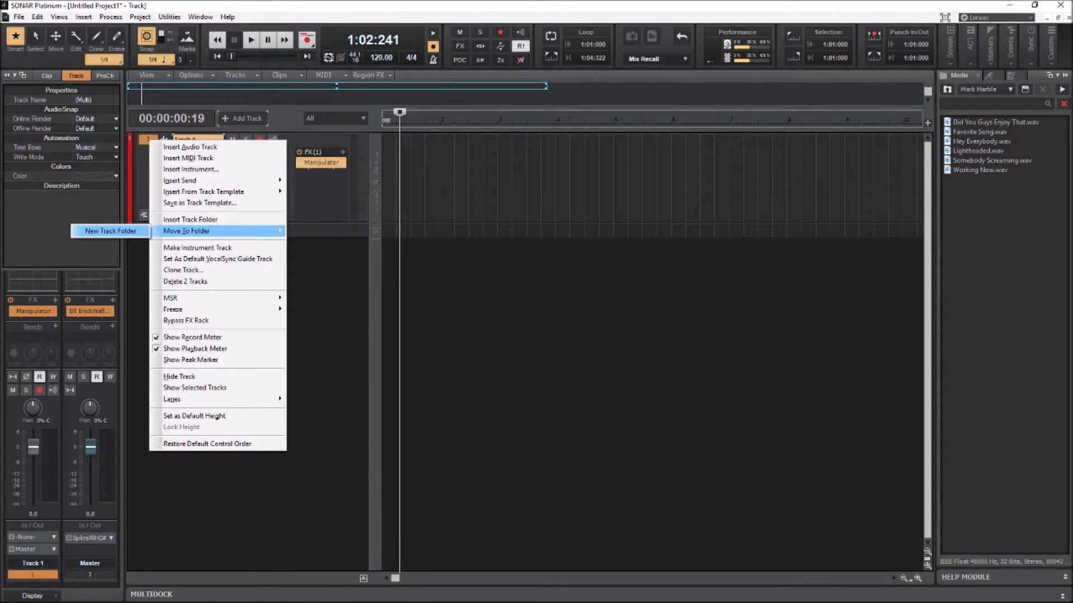
click(104, 232)
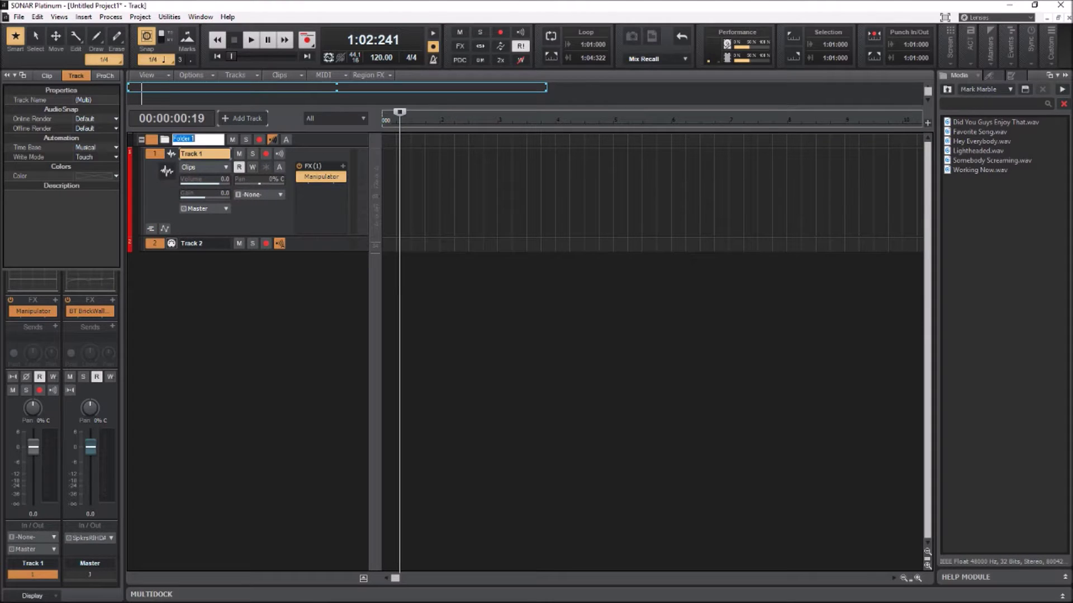
text(Manipulator)
key(Return)
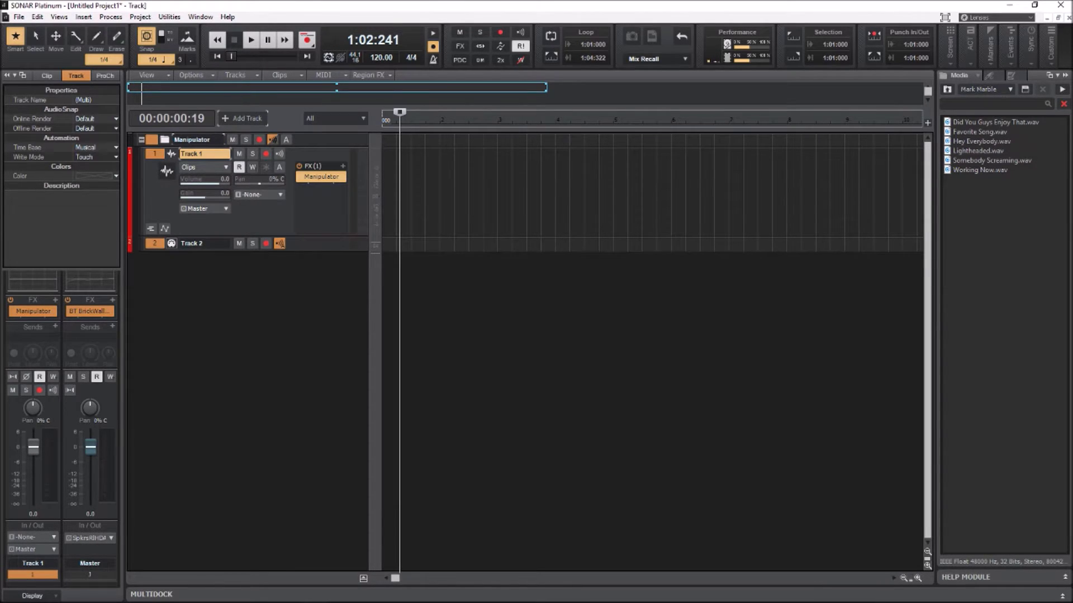
click(155, 157)
right_click(155, 157)
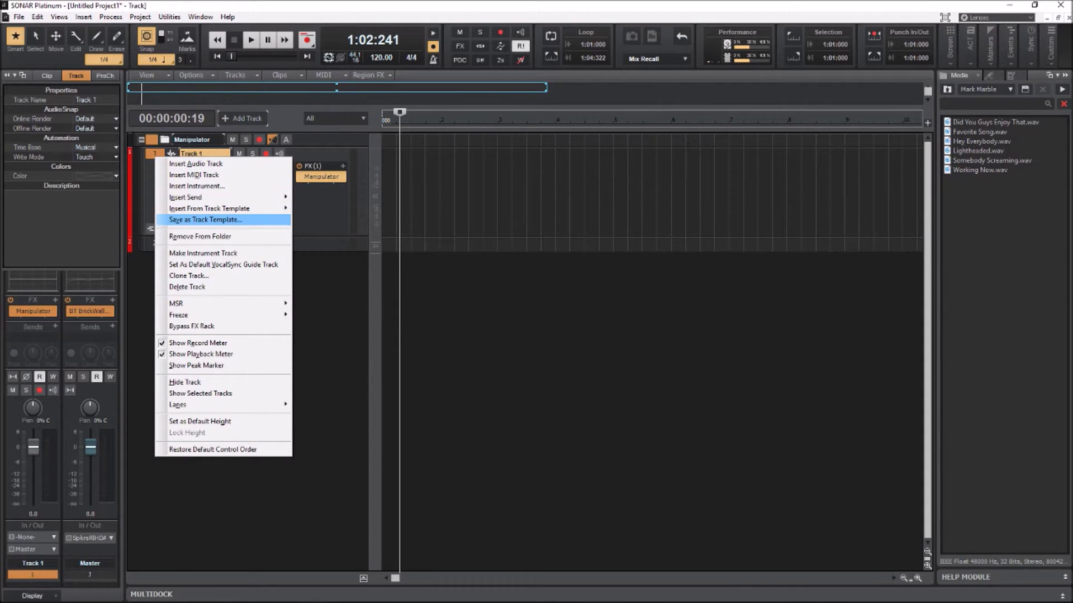
Save Track 1 as track template 'Manipulator' in Soft Synth Track Templates\Manipulator.
click(205, 220)
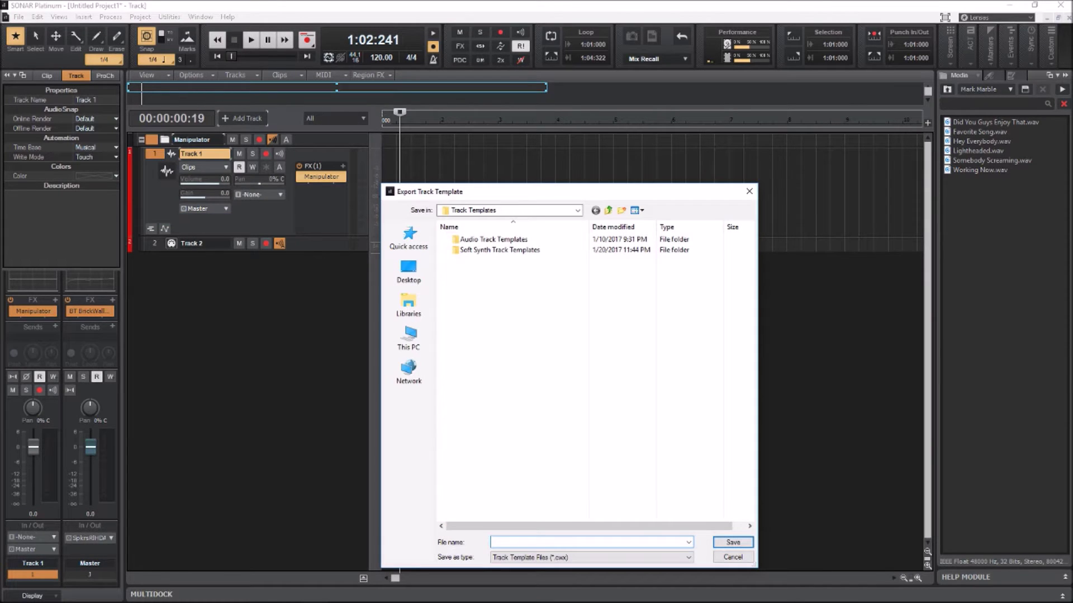
double_click(500, 249)
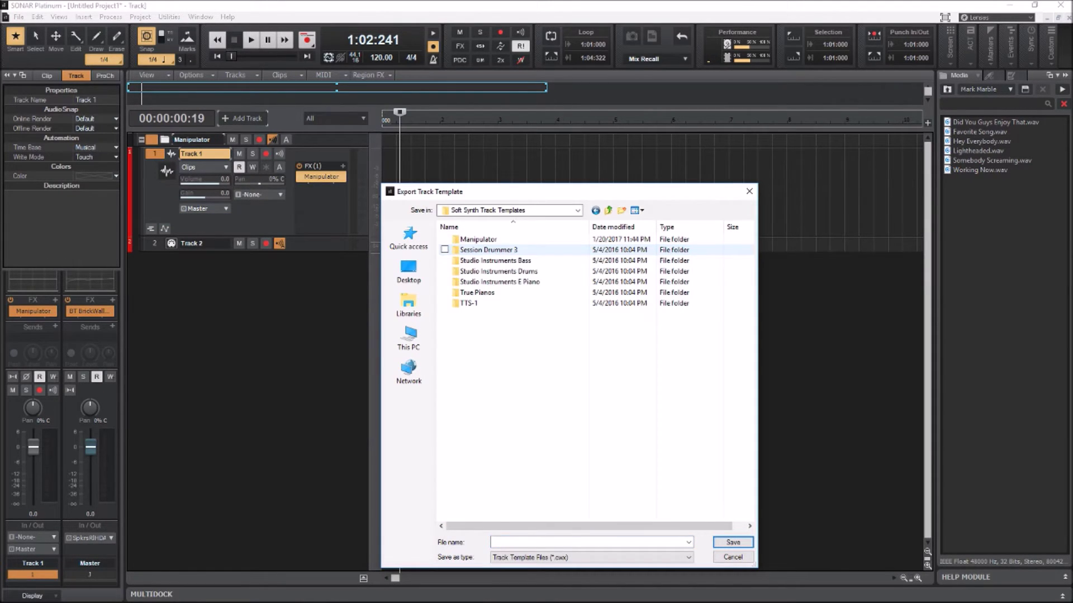
double_click(478, 239)
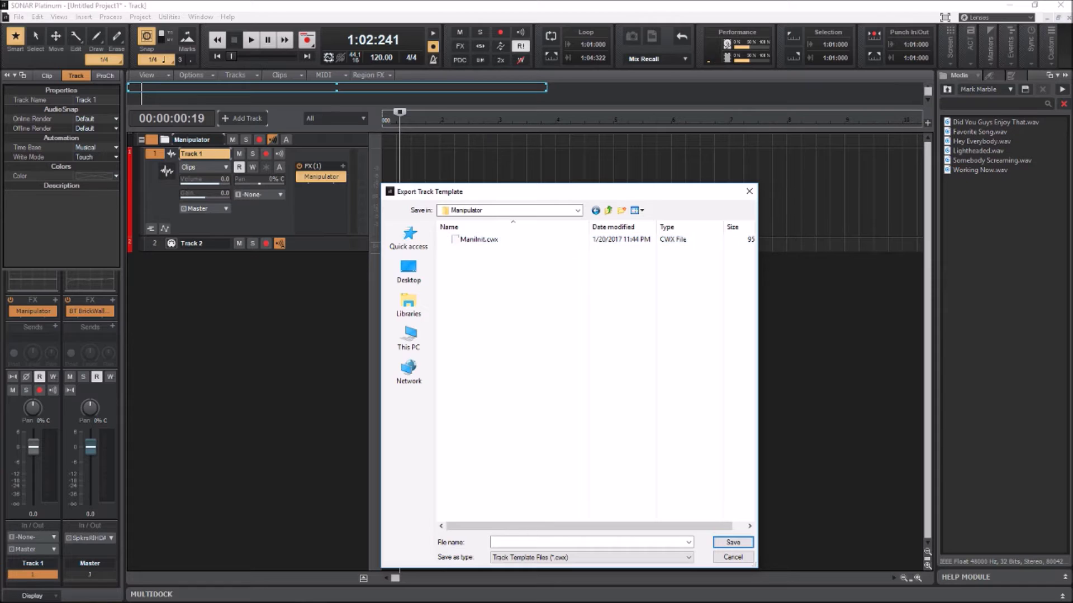
click(492, 542)
text(Manipulator)
key(Return)
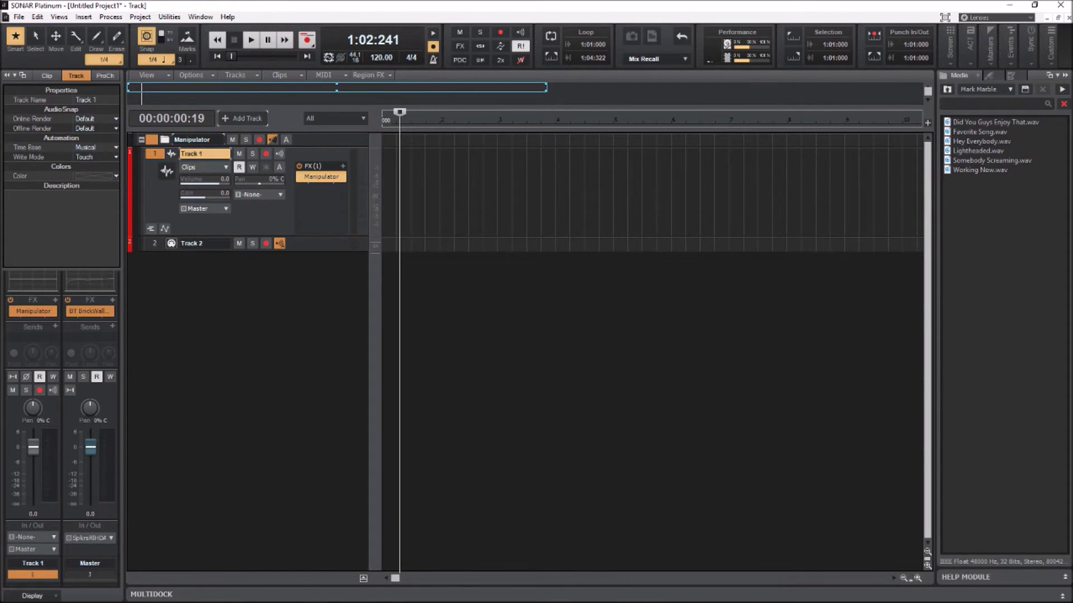
Delete the Manipulator track folder along with its tracks.
right_click(153, 140)
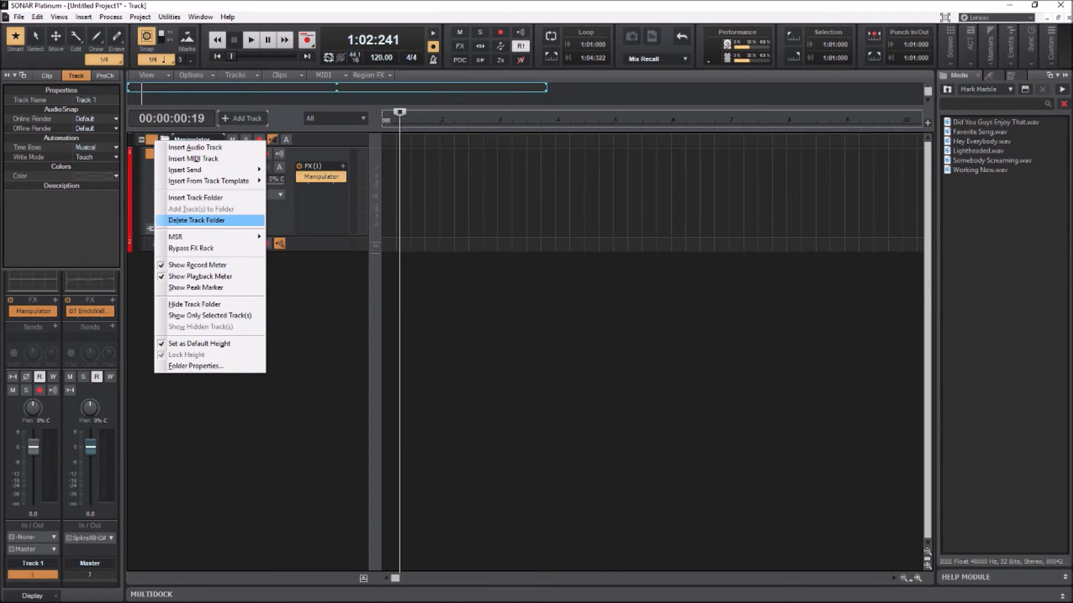
click(196, 220)
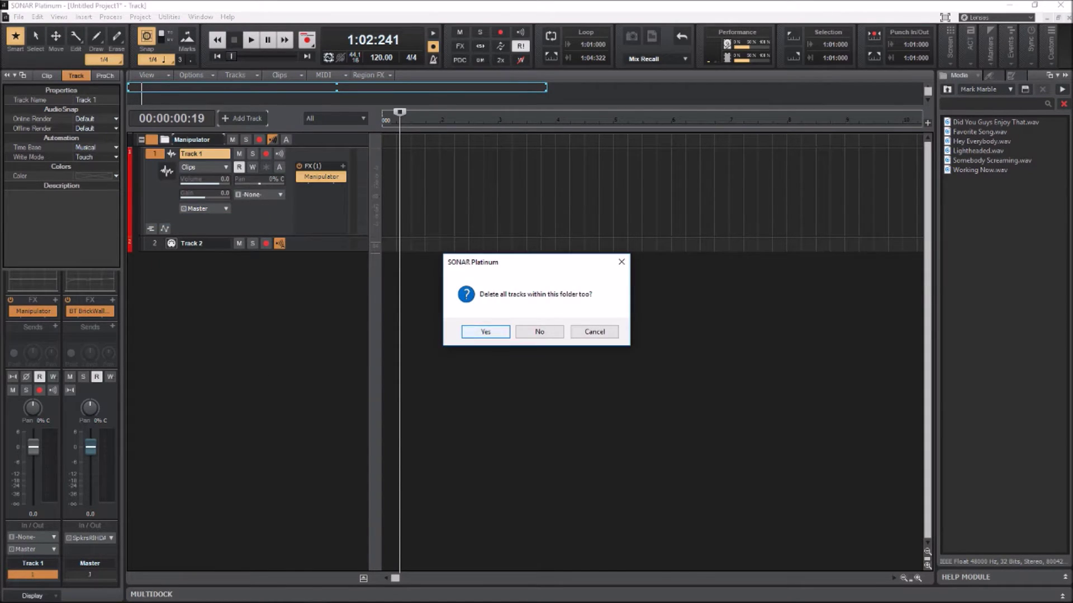
click(485, 332)
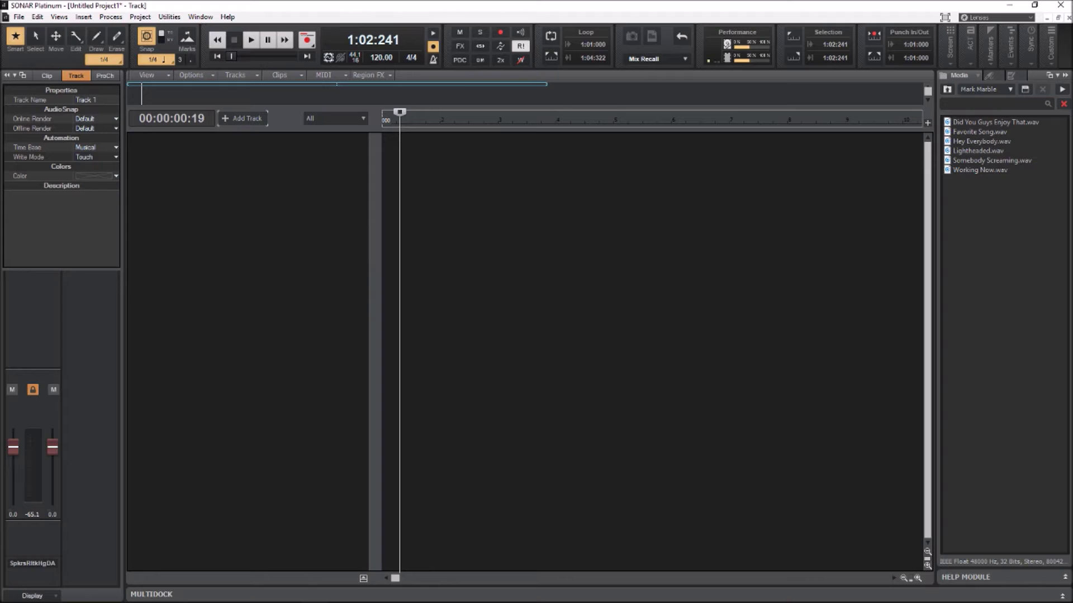
Browse Insert From Track Template > Soft Synth Track Templates to list the Manipulator template.
right_click(270, 192)
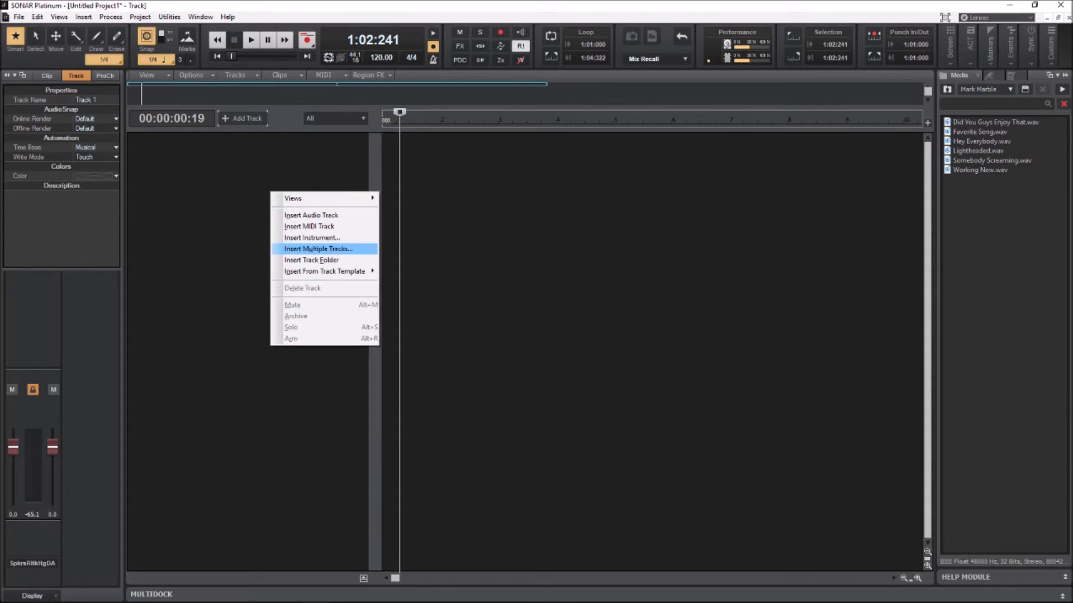
mouse_move(324, 272)
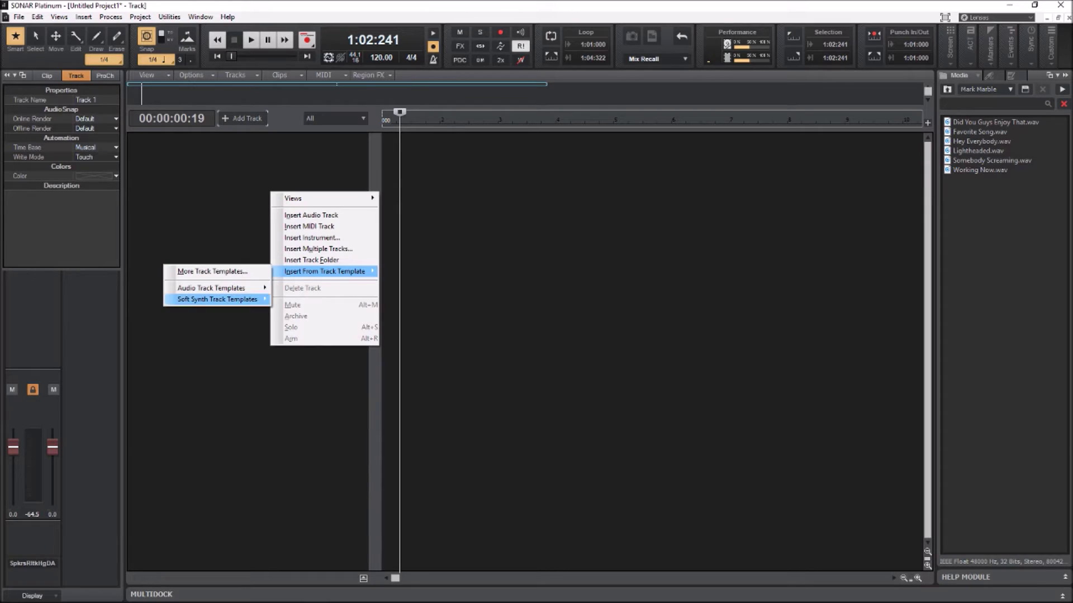
mouse_move(218, 299)
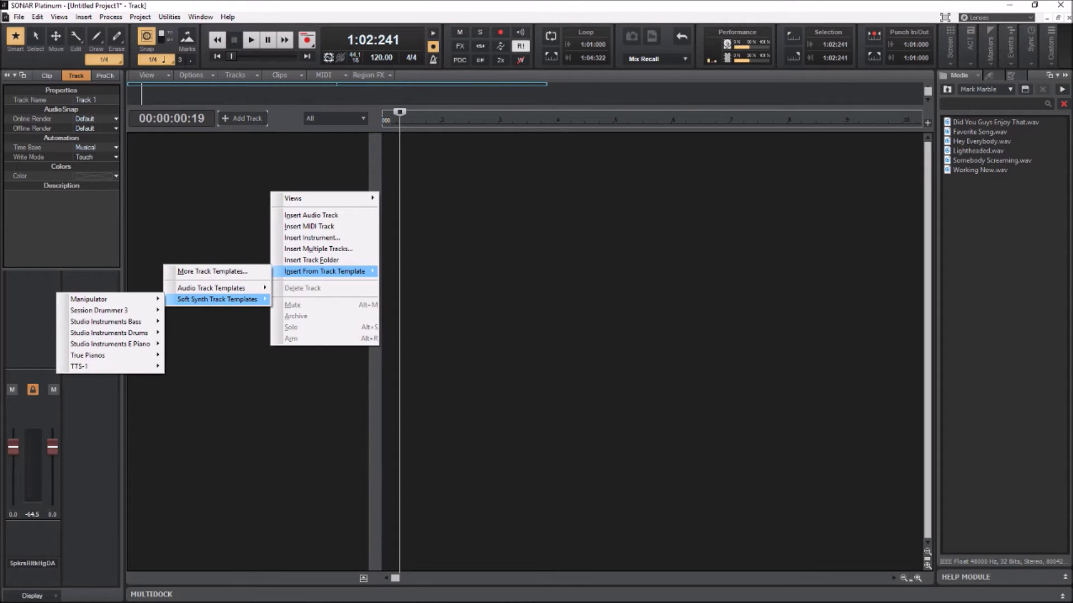
mouse_move(112, 300)
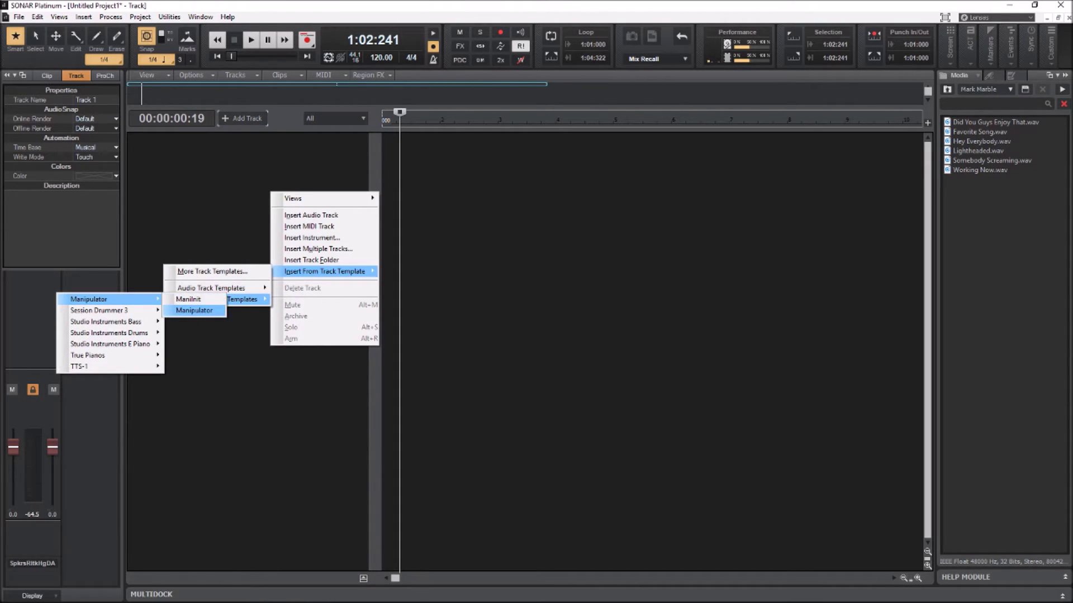
Insert the Manipulator track template and move its plug-in window down and right.
click(194, 310)
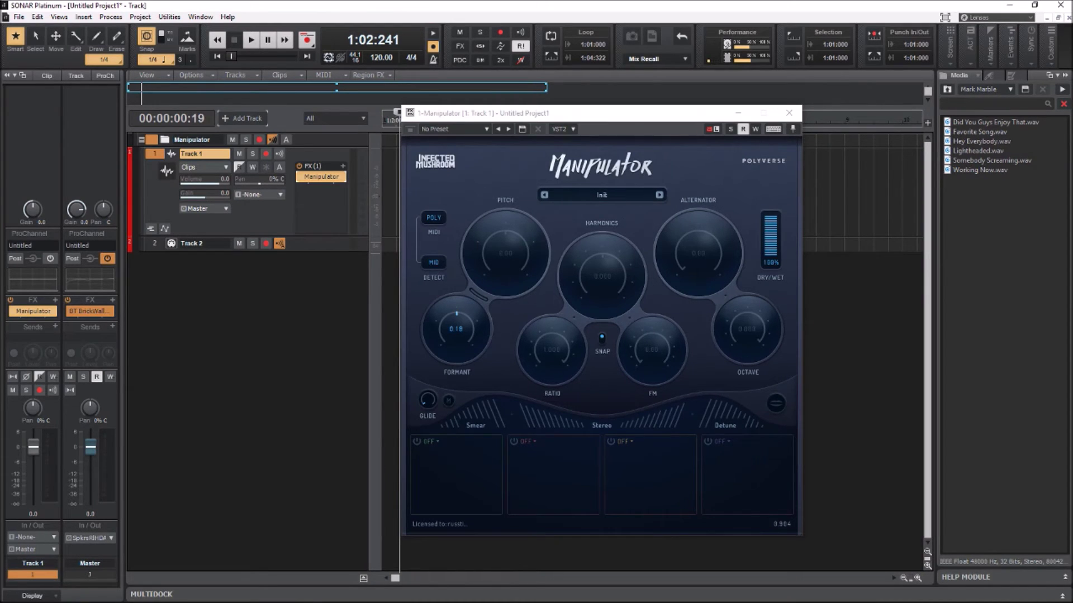
drag(614, 118, 718, 184)
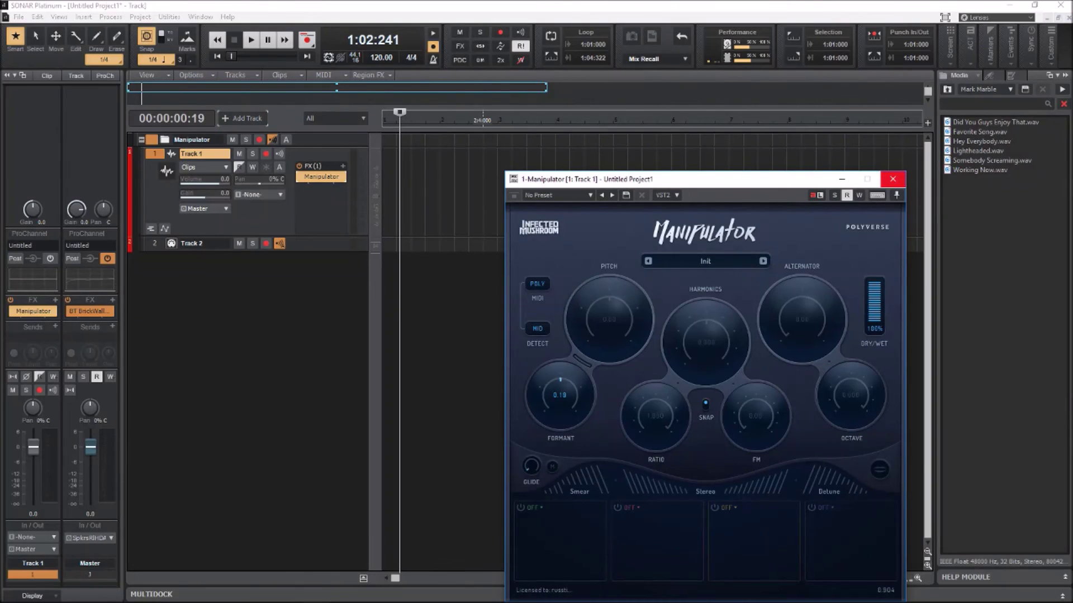
Close the restored Manipulator plug-in window with its X button.
click(892, 179)
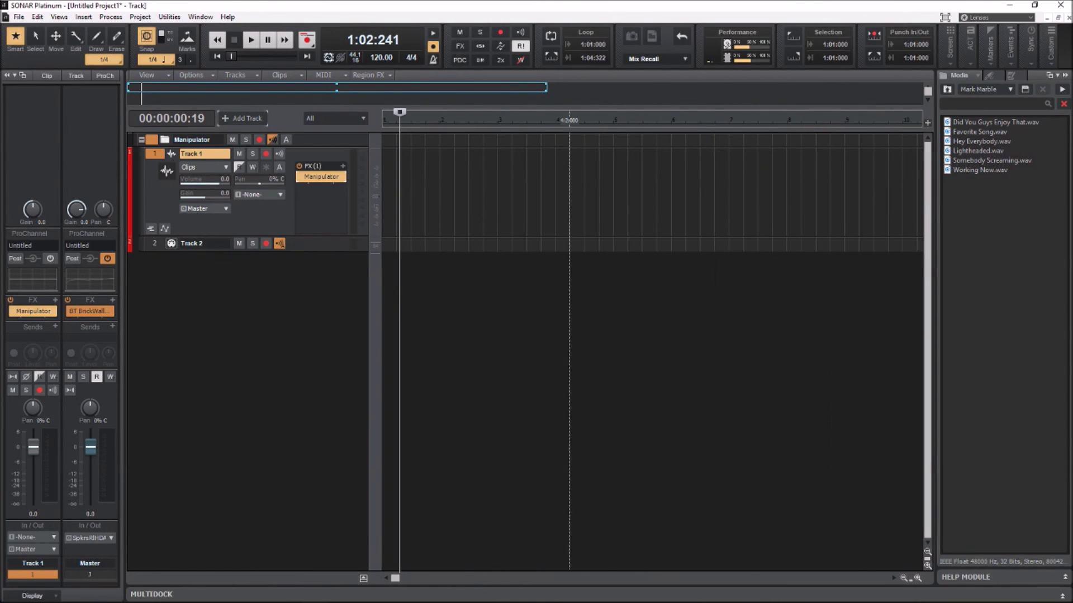